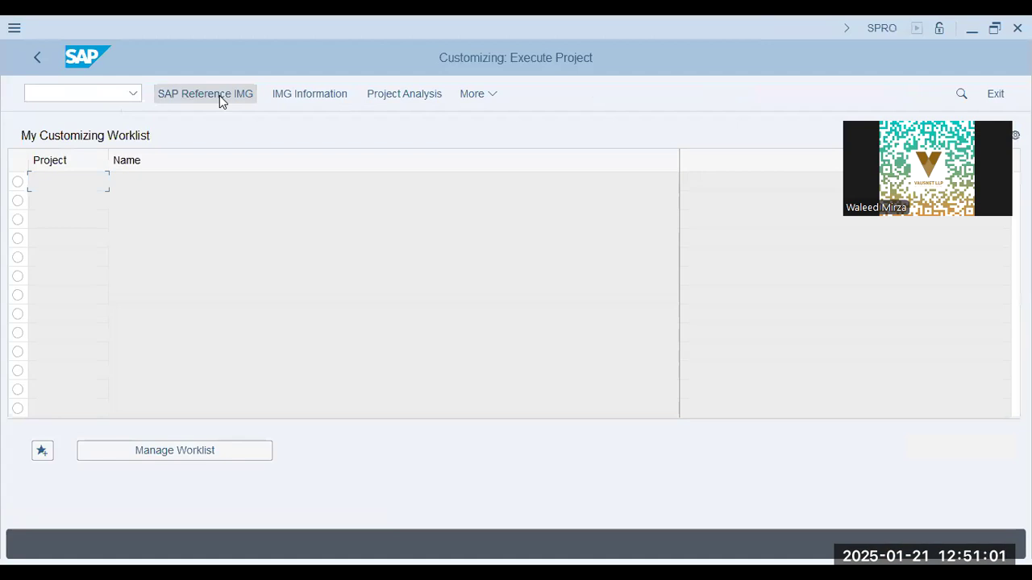
Open the SAP Reference IMG and expand the Time Management node in the customizing structure
{"action": "left_click", "coordinate": [219, 95]}
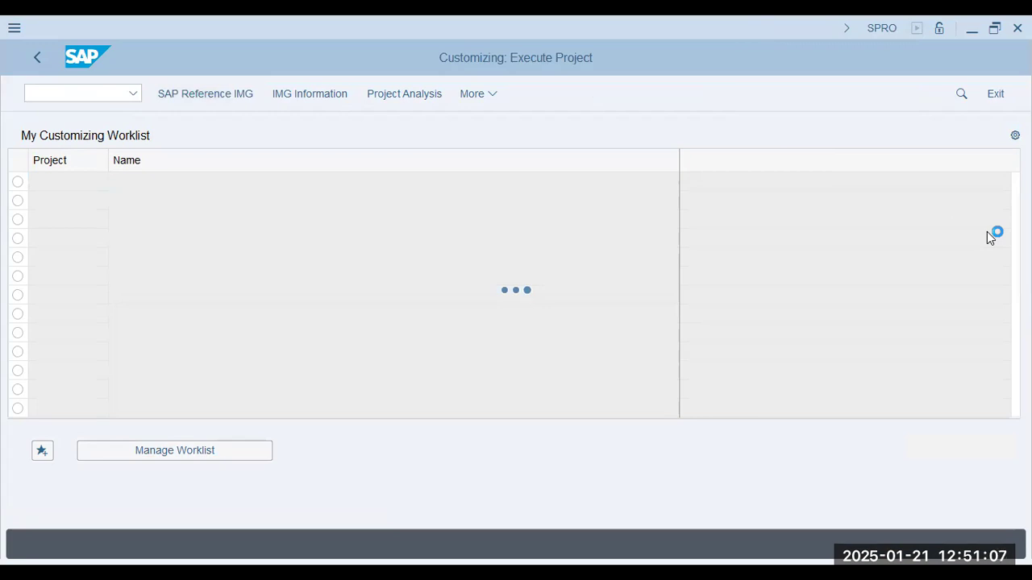
{"action": "key", "text": "alt+Tab"}
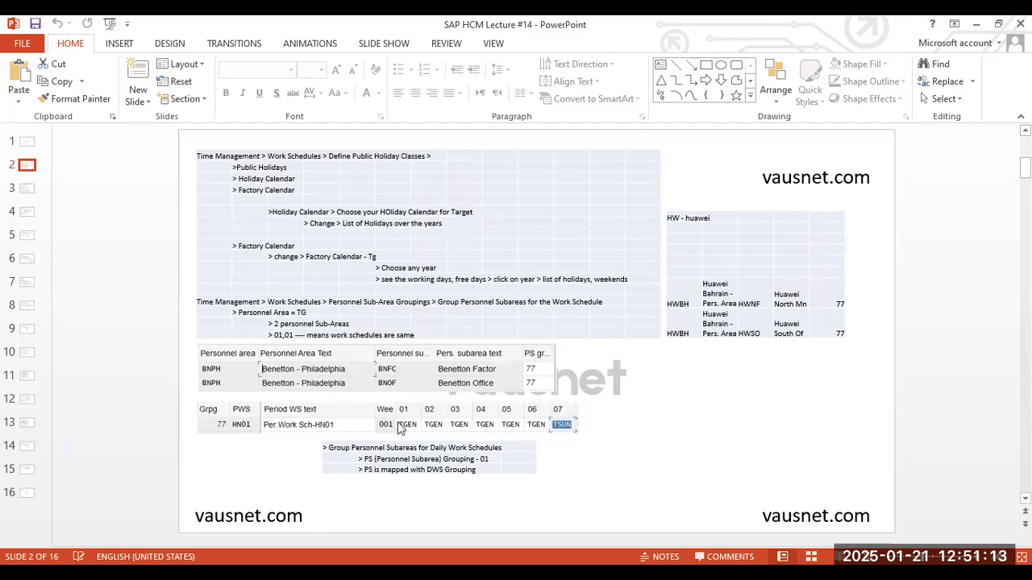
{"action": "key", "text": "alt+Tab"}
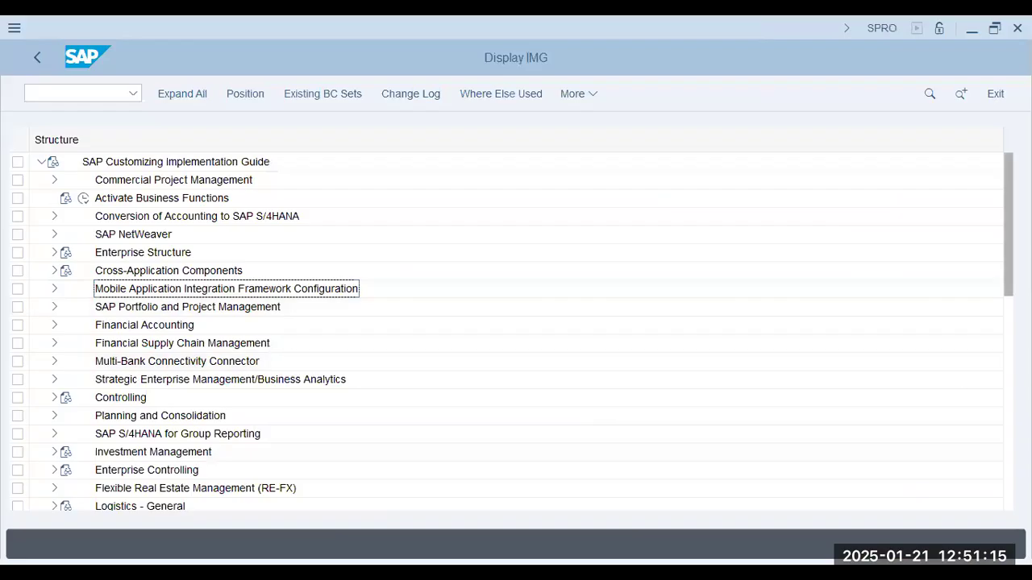
{"action": "scroll", "coordinate": [401, 428], "scroll_direction": "down", "scroll_amount": 8}
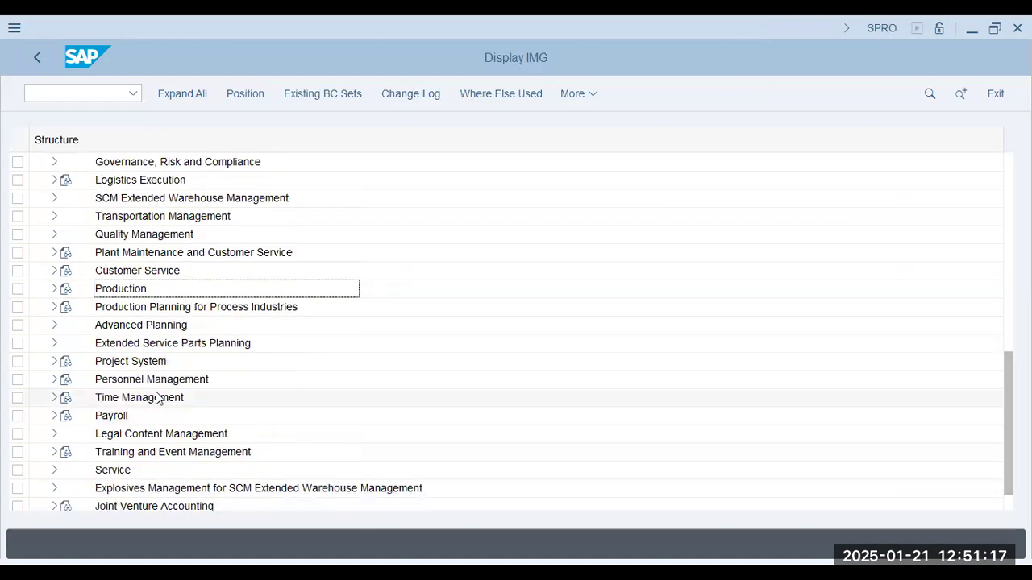
{"action": "left_click", "coordinate": [57, 396]}
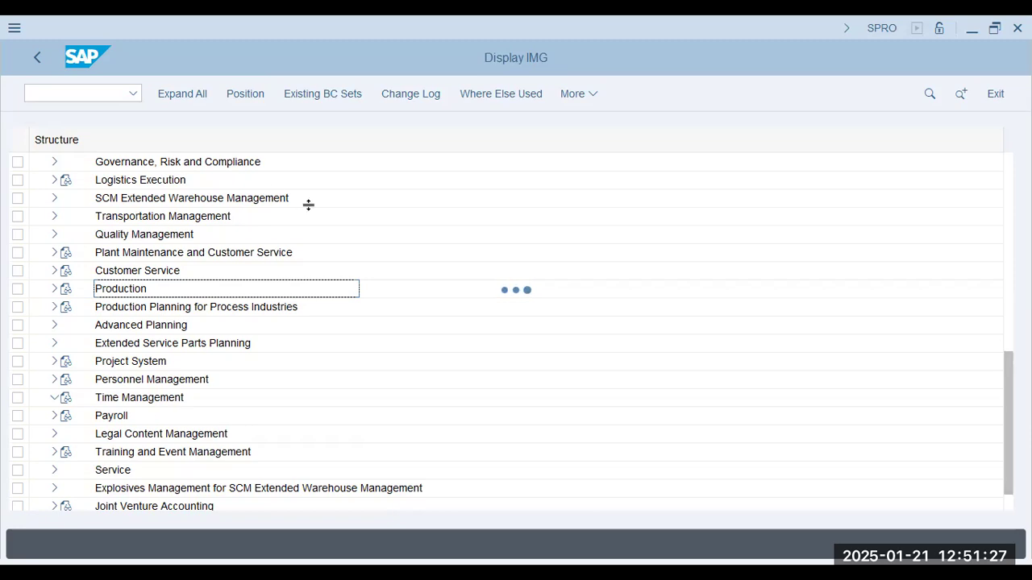
{"action": "key", "text": "alt+Tab"}
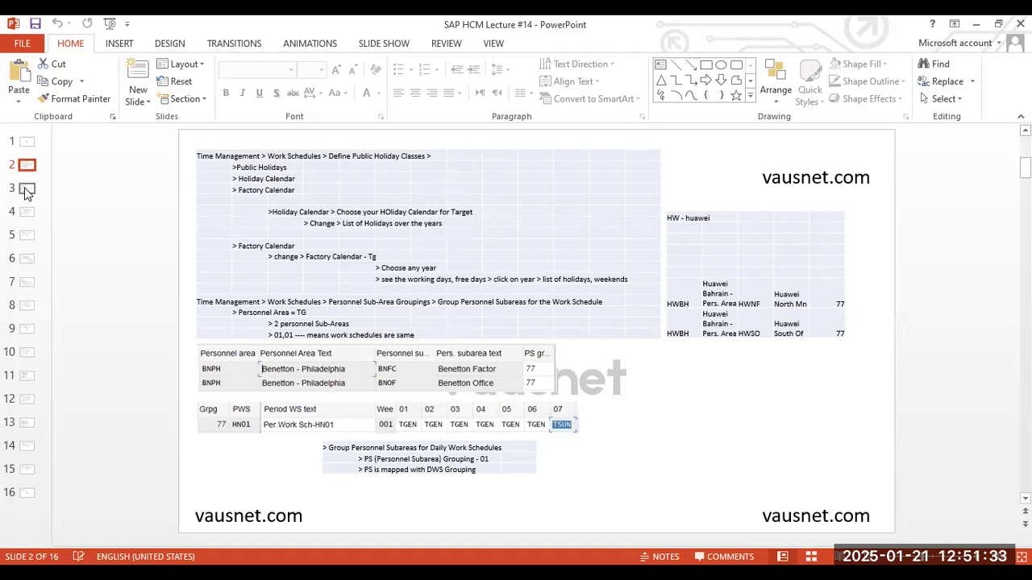
{"action": "key", "text": "alt+Tab"}
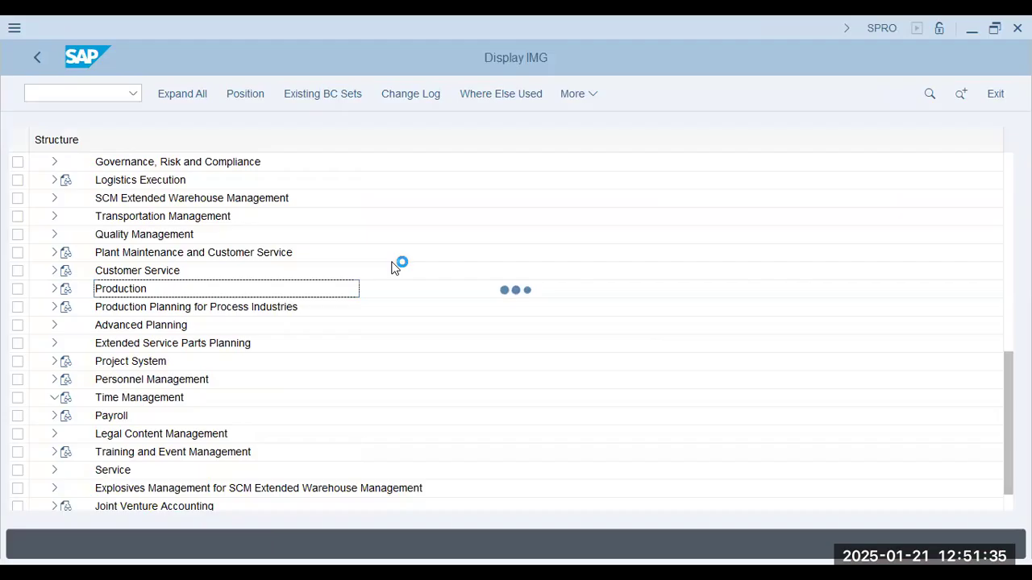
{"action": "key", "text": "alt+Tab"}
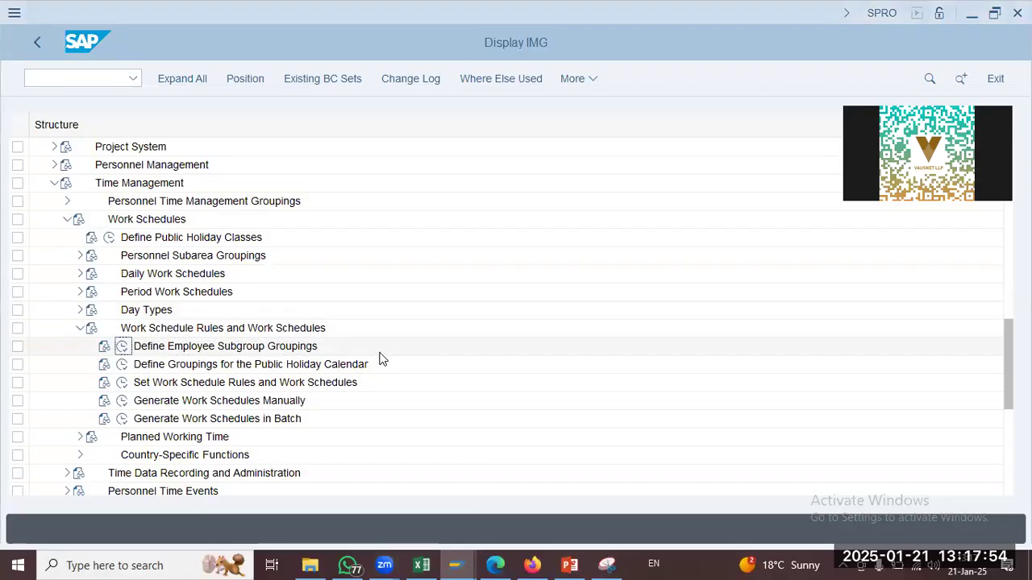
Review the Group Employee Subgroups for Work Schedules activity starting at EE group C, then return to the IMG structure
{"action": "left_click", "coordinate": [122, 346]}
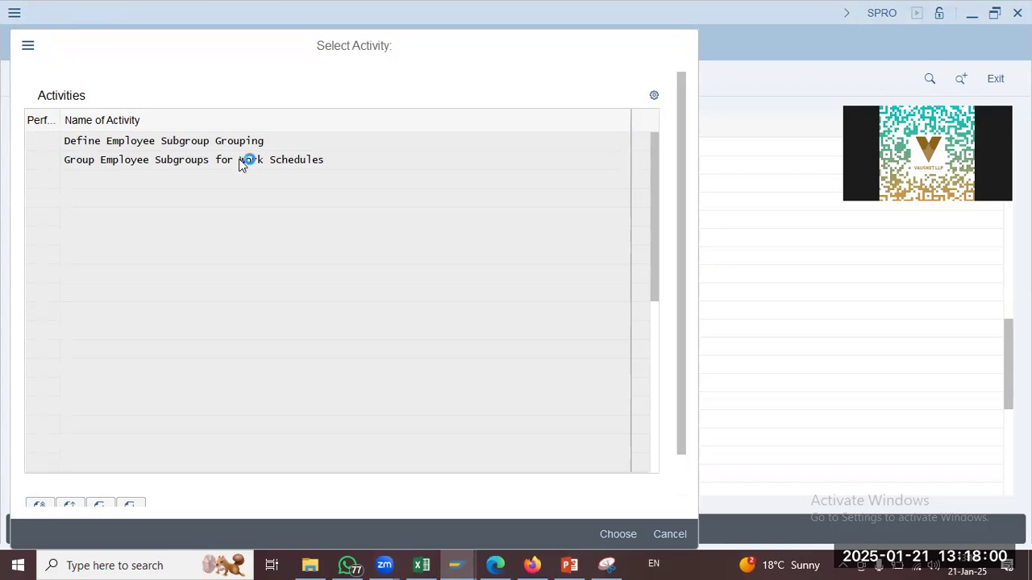
{"action": "double_click", "coordinate": [231, 161]}
{"action": "key", "text": "Return"}
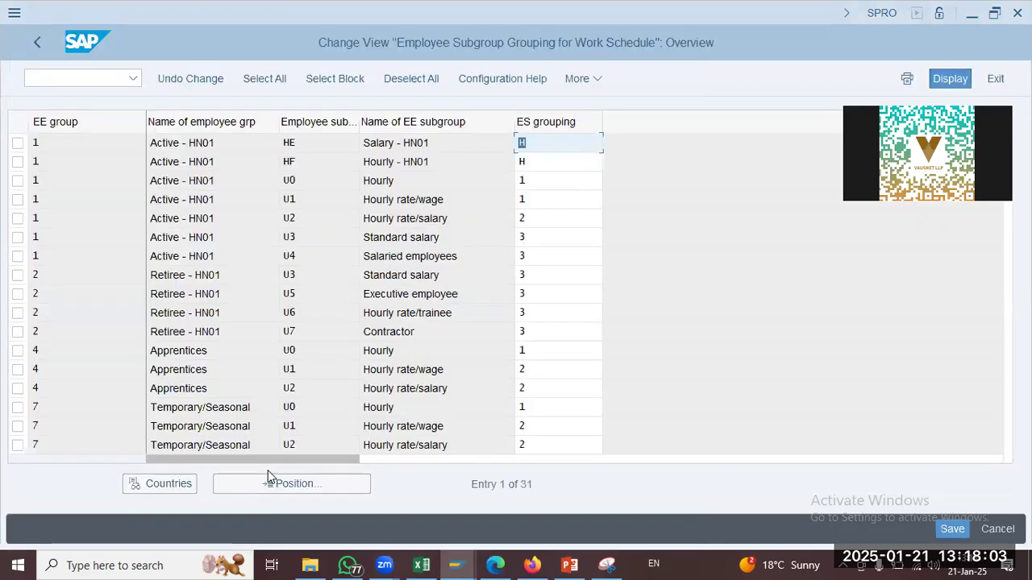
{"action": "left_click", "coordinate": [269, 482]}
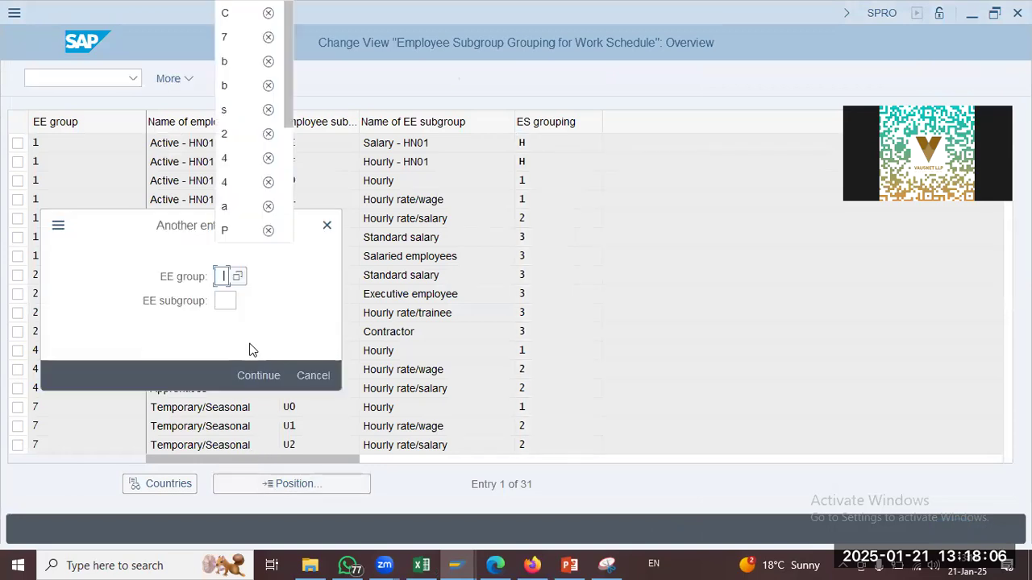
{"action": "type", "text": "C"}
{"action": "key", "text": "Return"}
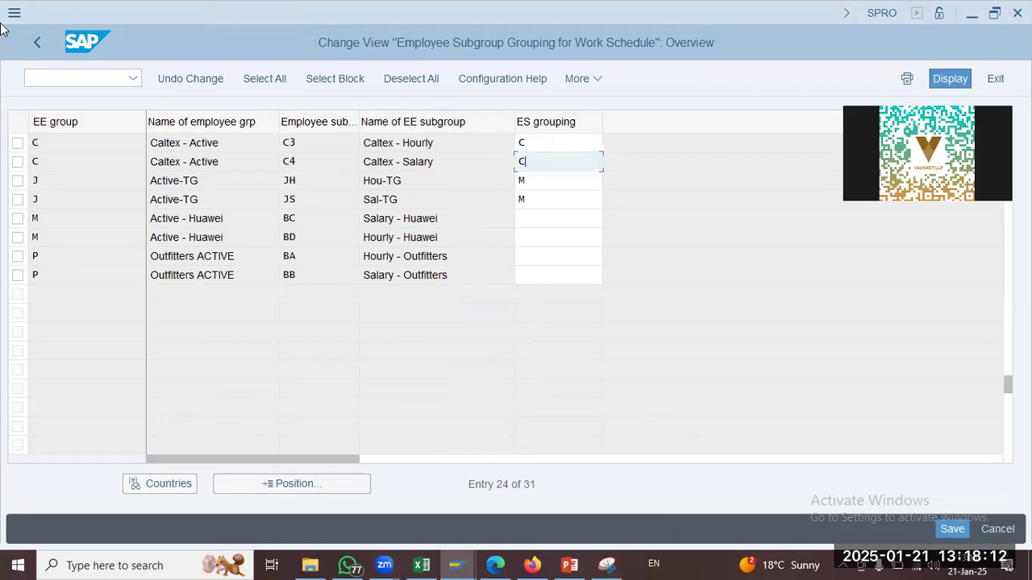
{"action": "left_click", "coordinate": [37, 42]}
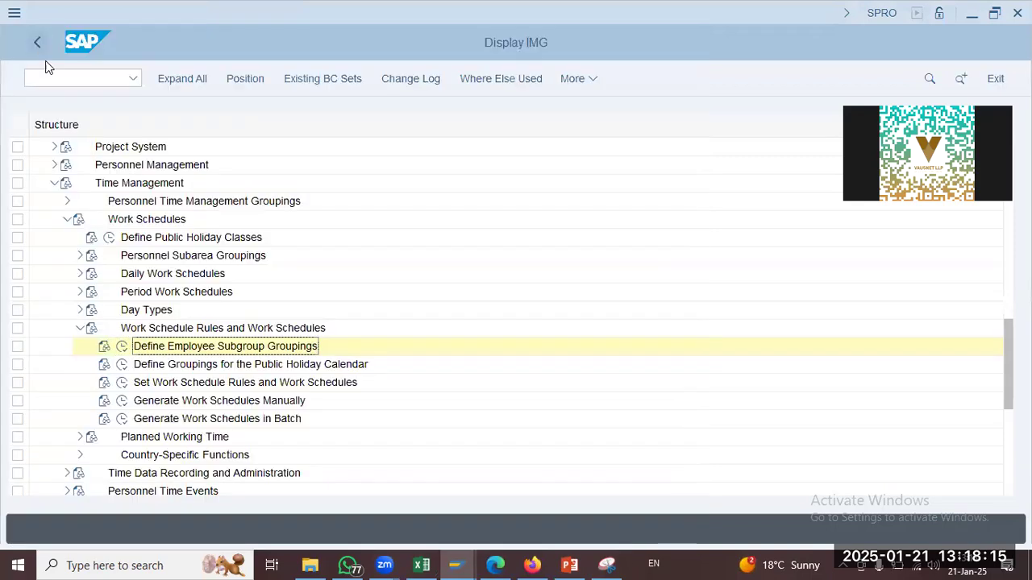
{"action": "key", "text": "Escape"}
In Define Groupings for the Public Holiday Calendar, find the Caltex Public Holiday Calendar and assign CX to the Caltex Factory subarea
{"action": "left_click", "coordinate": [121, 366]}
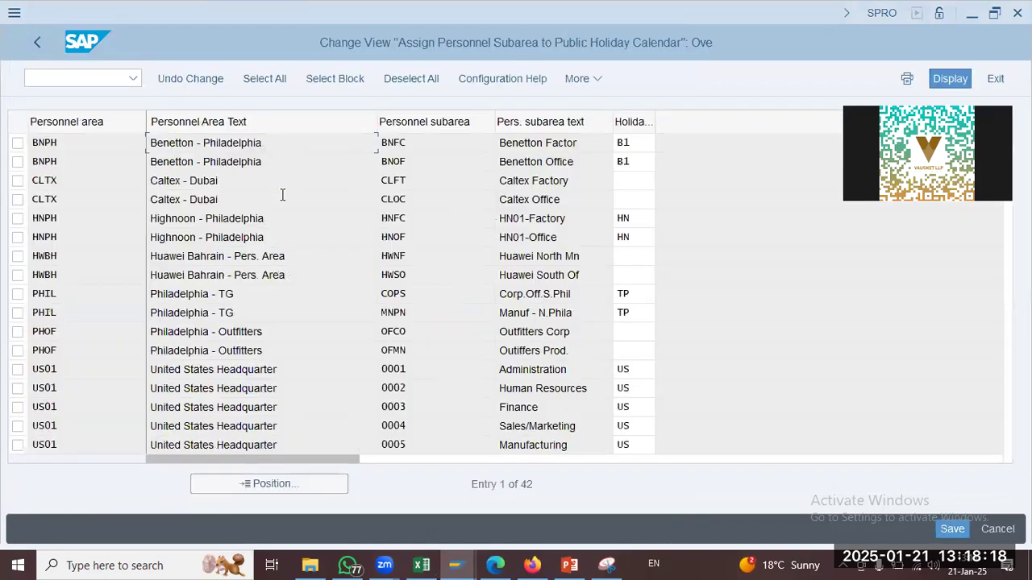
{"action": "left_click", "coordinate": [644, 181]}
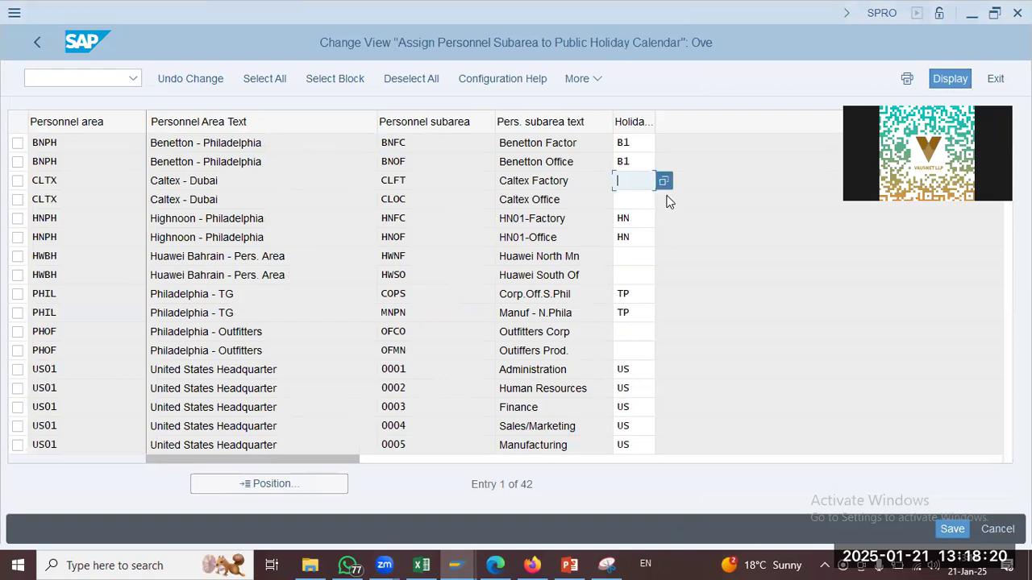
{"action": "left_click", "coordinate": [663, 180]}
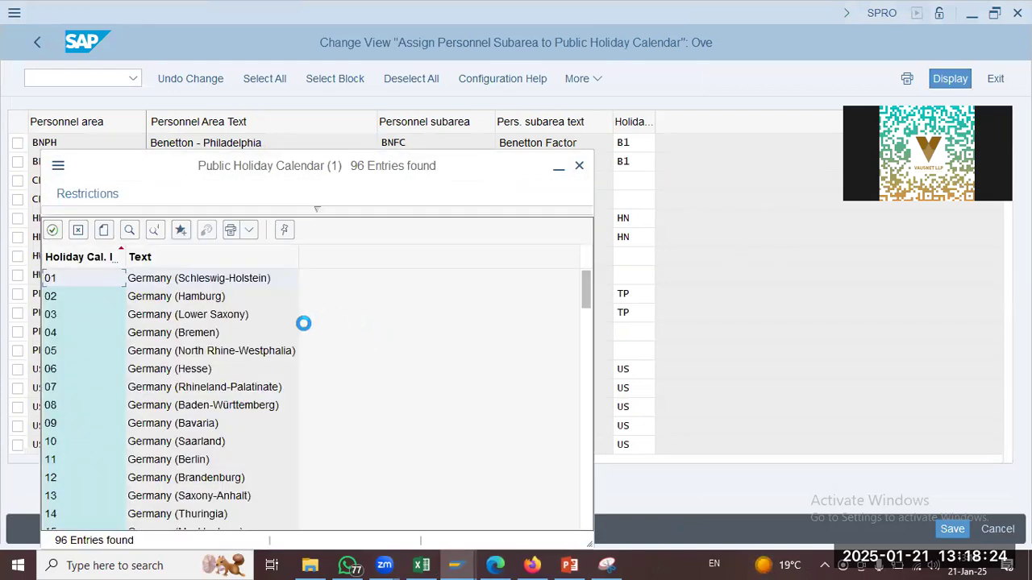
{"action": "left_click", "coordinate": [129, 230]}
{"action": "type", "text": "ca"}
{"action": "key", "text": "Return"}
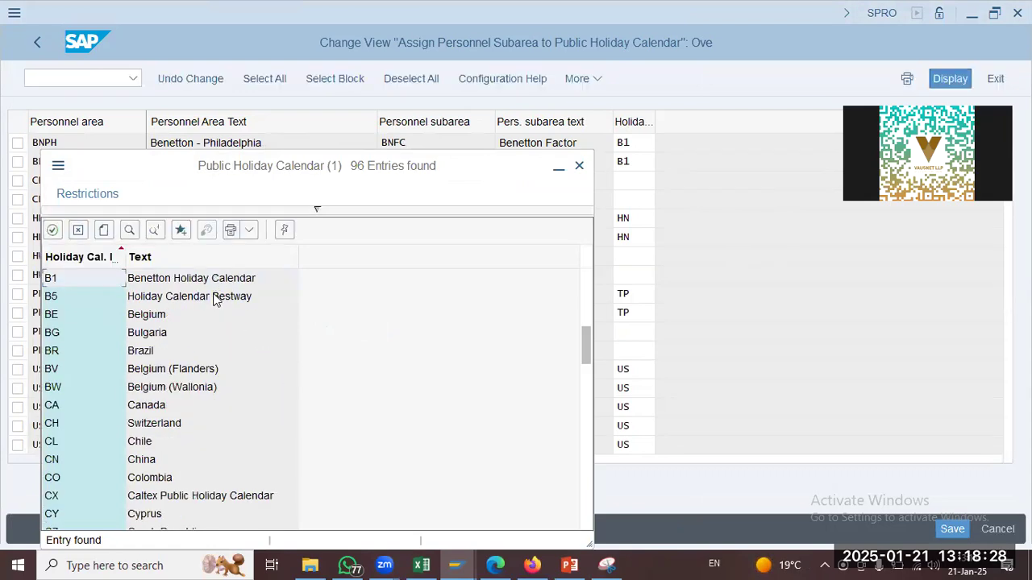
{"action": "left_click", "coordinate": [132, 233]}
{"action": "type", "text": "cal"}
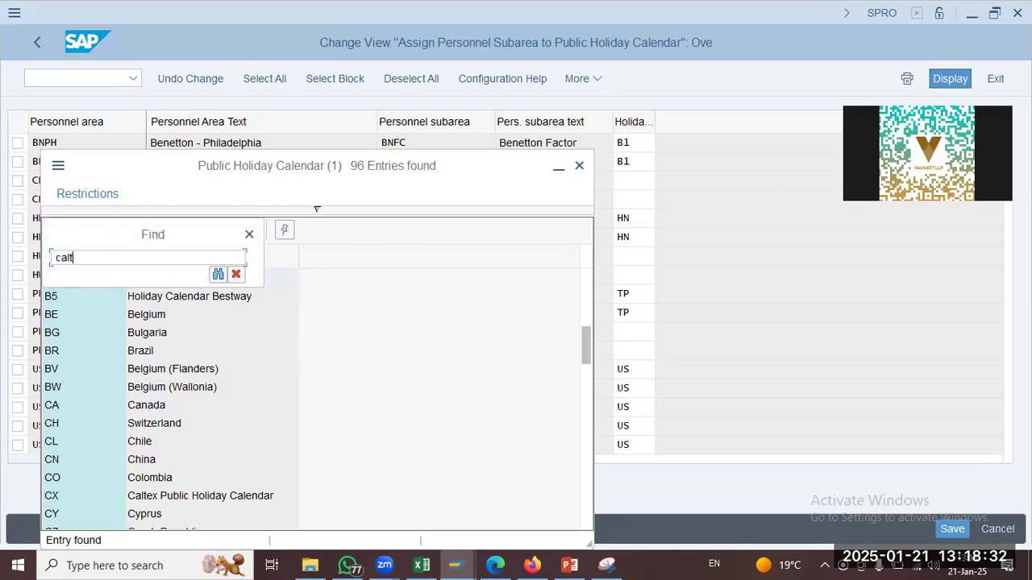
{"action": "type", "text": "t"}
{"action": "key", "text": "Return"}
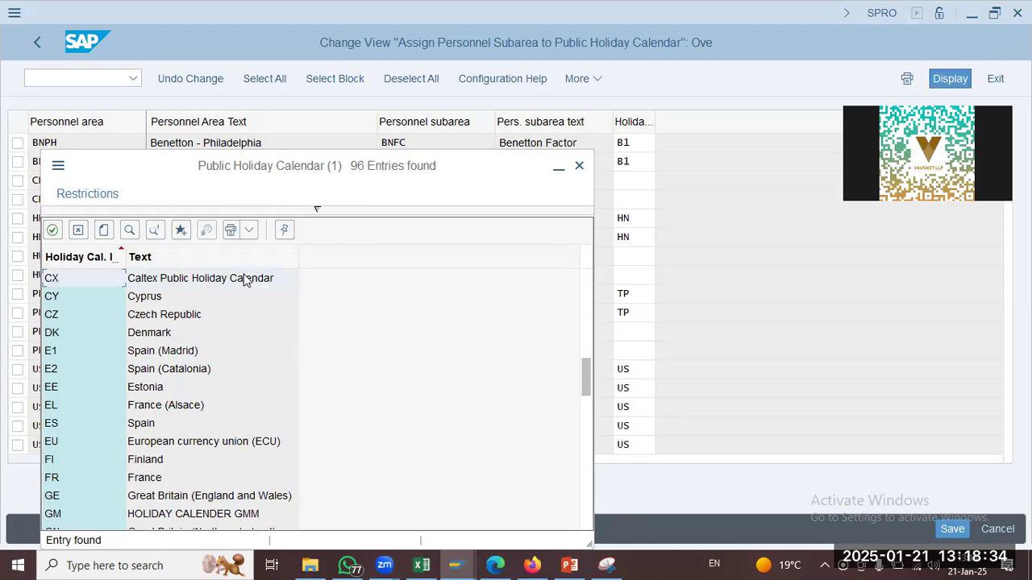
{"action": "left_click", "coordinate": [246, 279]}
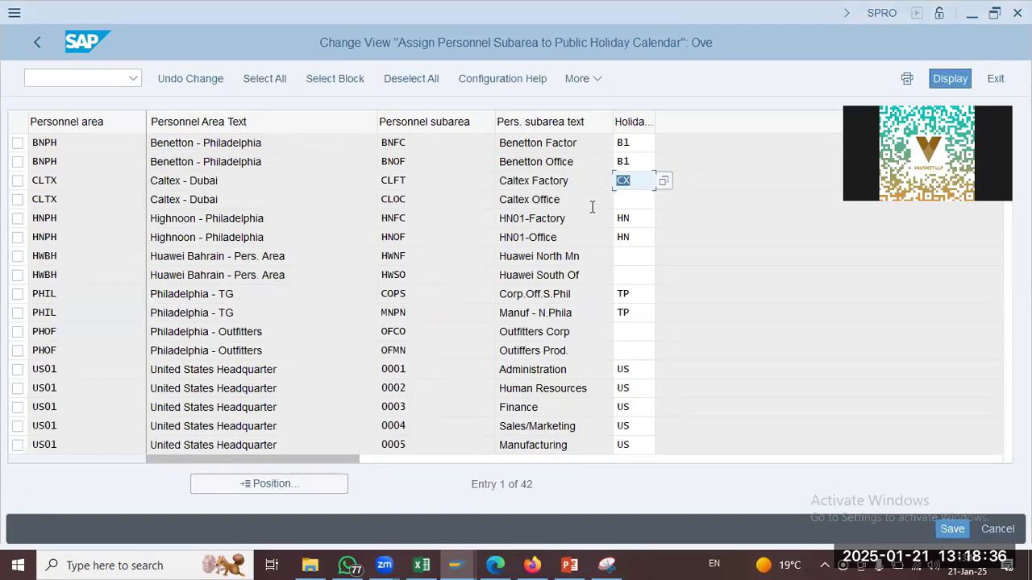
Assign holiday calendar CX to the Caltex Office subarea and save the assignments to the proposed Caltex customizing request
{"action": "key", "text": "Tab"}
{"action": "type", "text": "cx"}
{"action": "key", "text": "Return"}
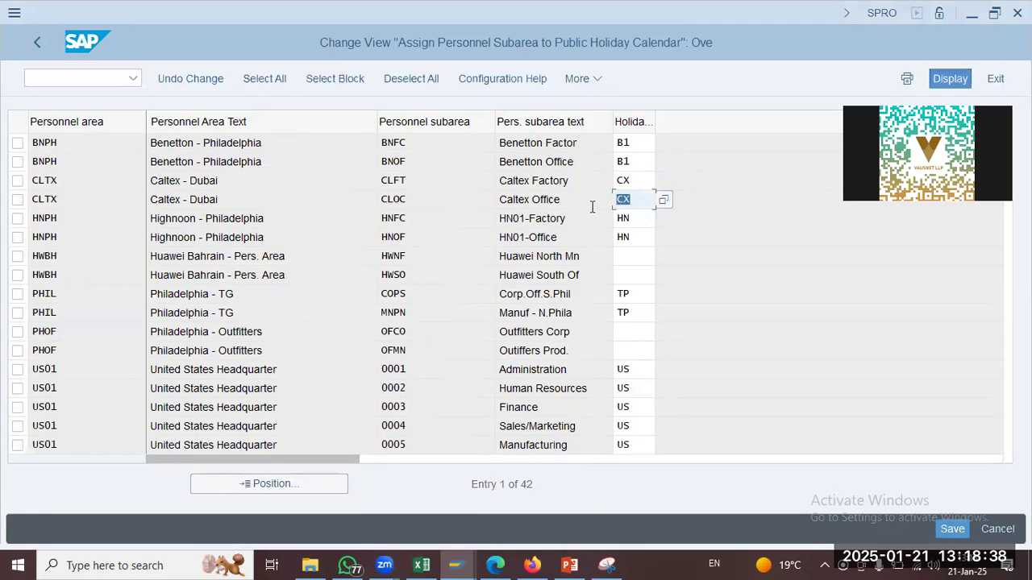
{"action": "left_click", "coordinate": [610, 180]}
{"action": "left_click_drag", "start_coordinate": [609, 179], "coordinate": [507, 179]}
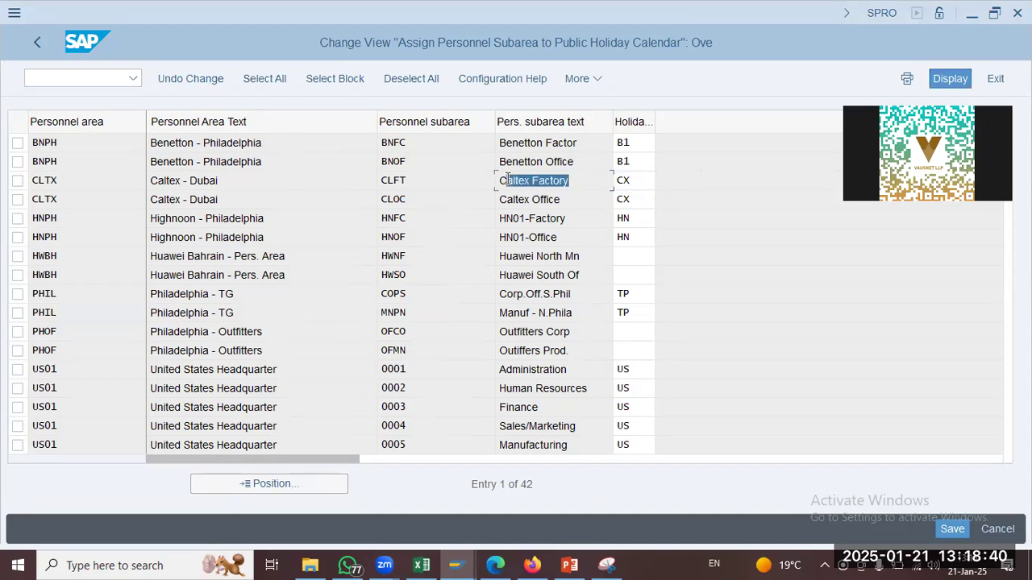
{"action": "left_click", "coordinate": [568, 198]}
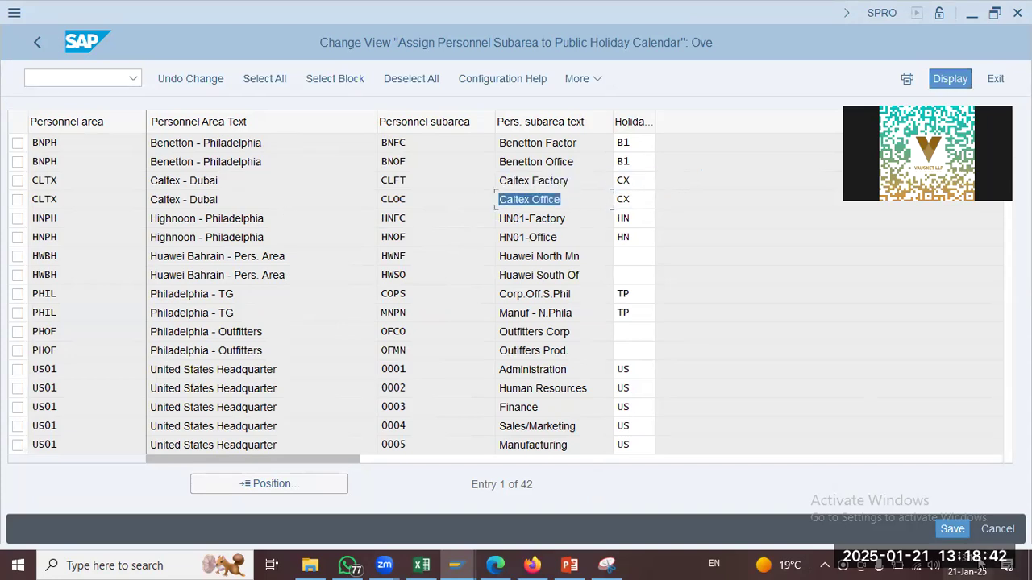
{"action": "left_click", "coordinate": [952, 529]}
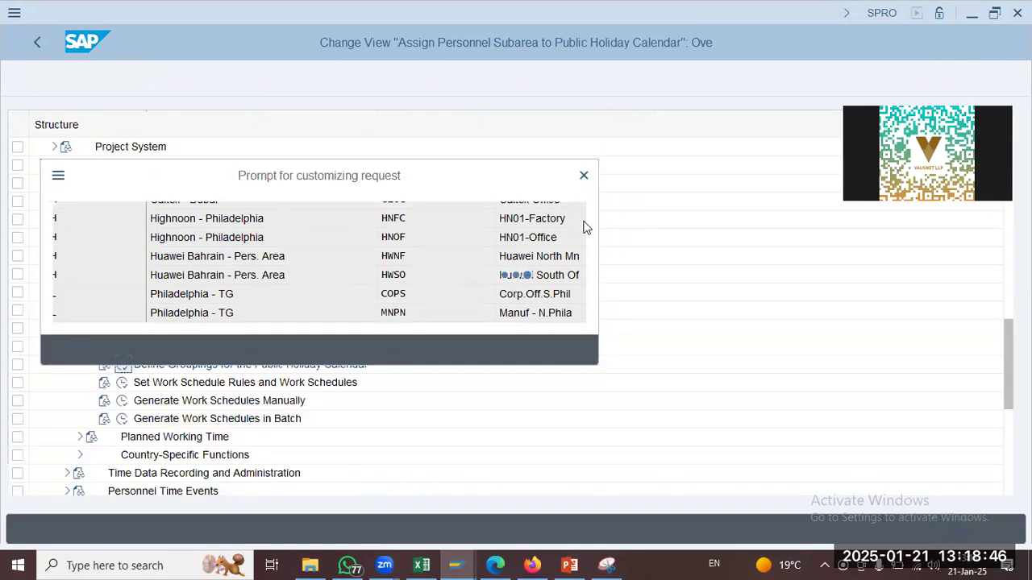
{"action": "left_click", "coordinate": [342, 351]}
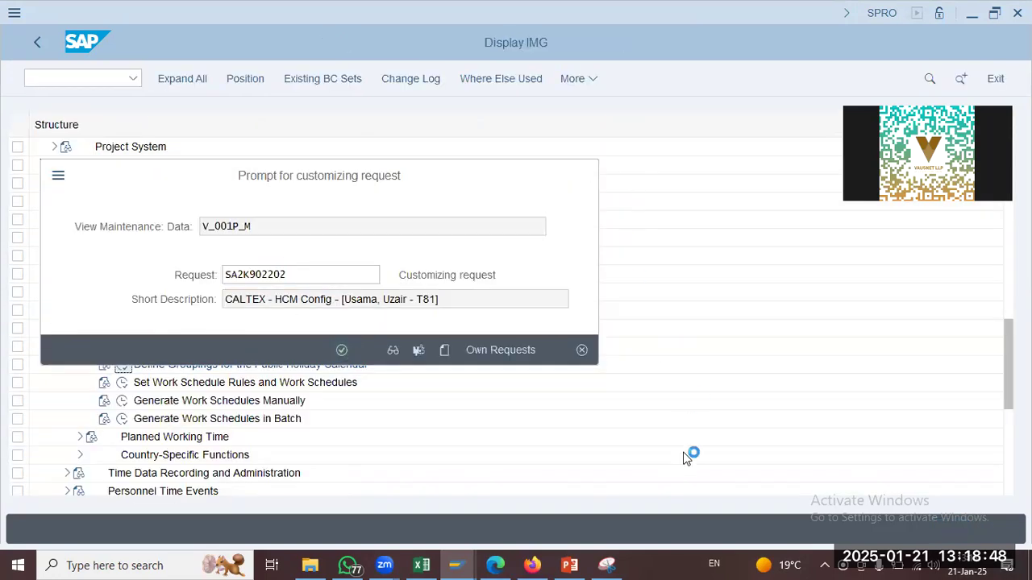
Switch to Snipping Tool and capture the holiday calendar table from its header down to the Caltex Office row
{"action": "left_click", "coordinate": [607, 564]}
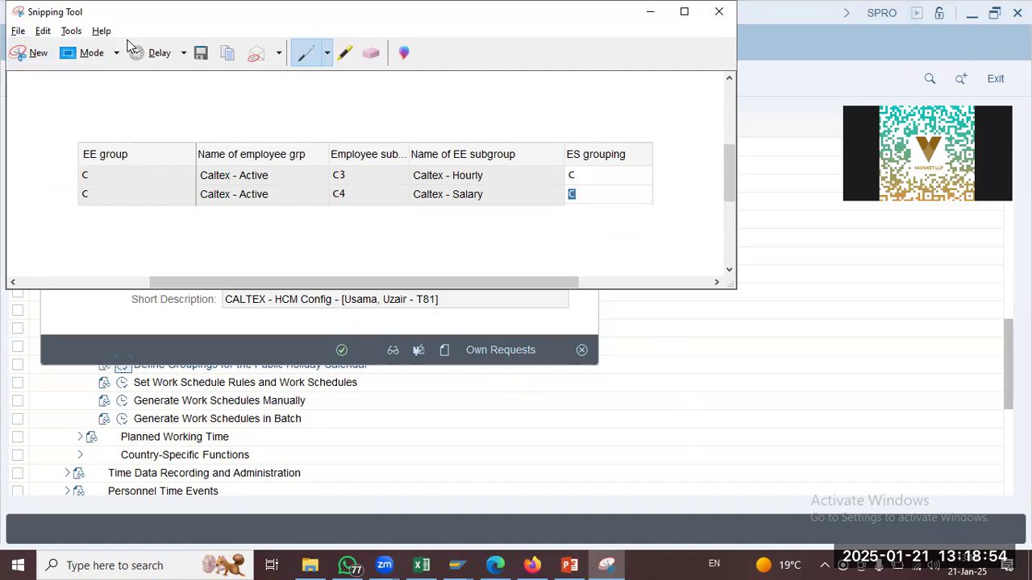
{"action": "left_click", "coordinate": [715, 145]}
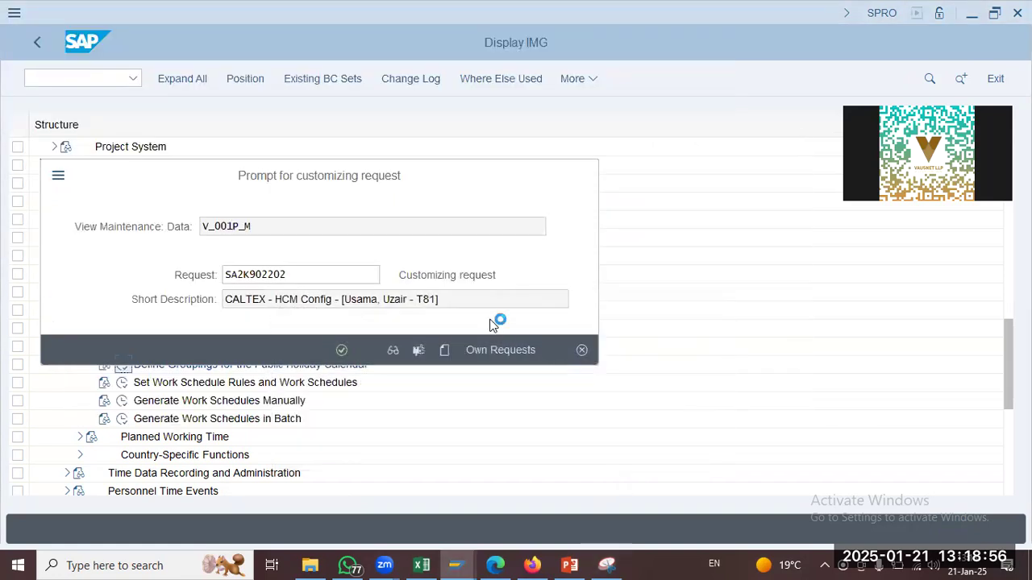
{"action": "left_click", "coordinate": [606, 565]}
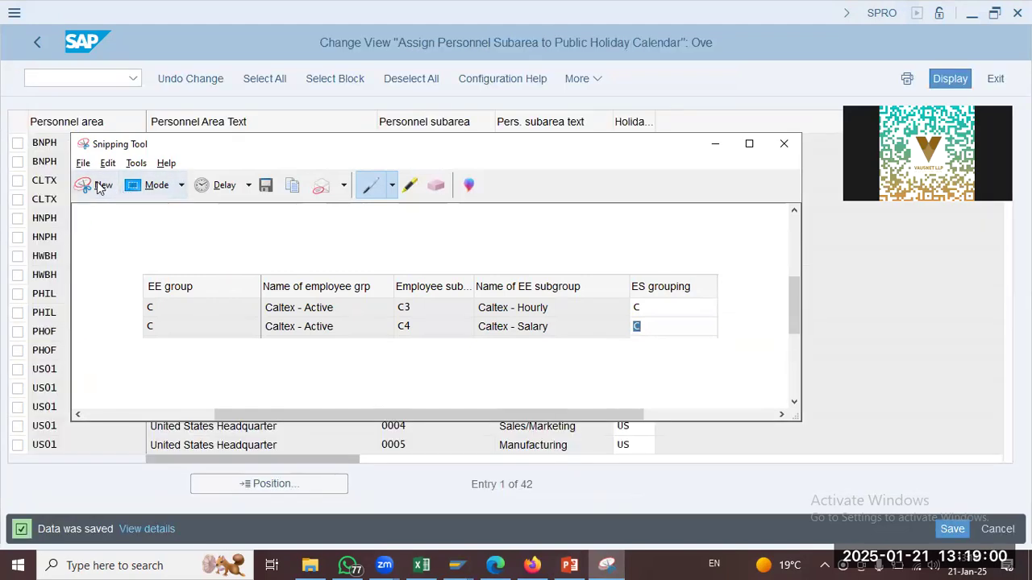
{"action": "left_click", "coordinate": [100, 185]}
{"action": "left_click_drag", "start_coordinate": [27, 111], "coordinate": [658, 208]}
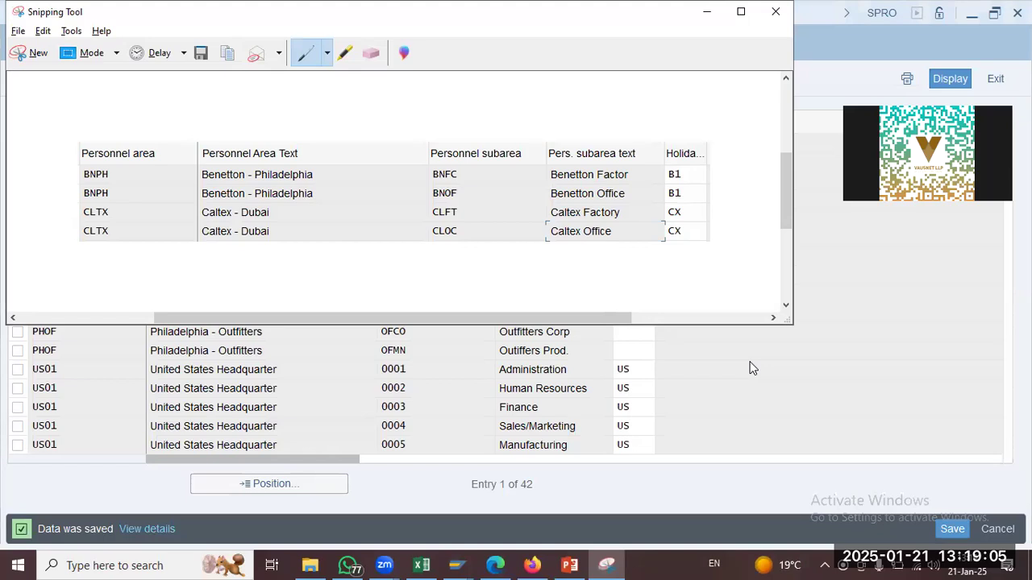
Switch to PowerPoint, paste the snip on slide 10, shrink it, and place it beside the ES grouping list
{"action": "left_click", "coordinate": [578, 564]}
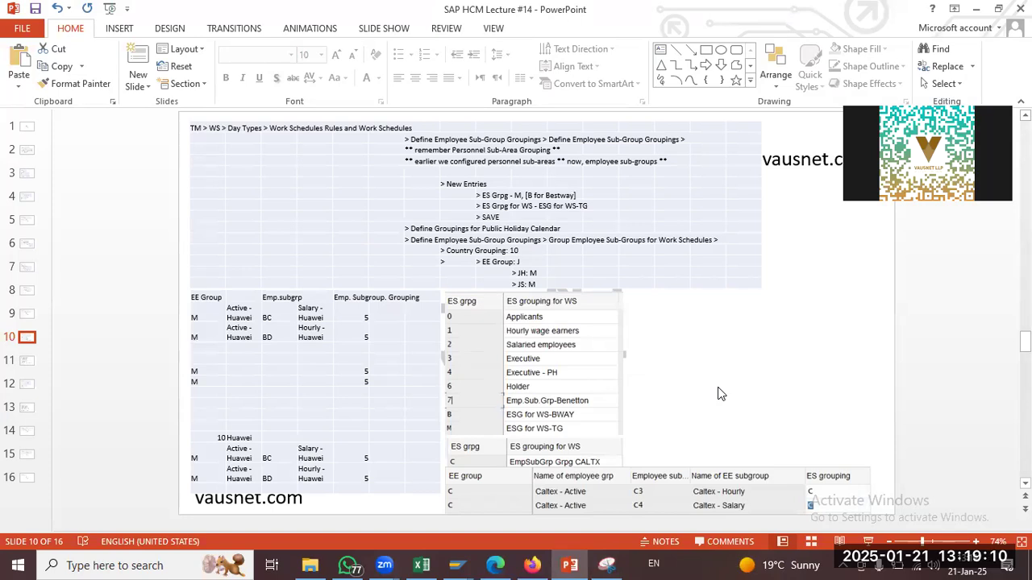
{"action": "key", "text": "ctrl+v"}
{"action": "left_click_drag", "start_coordinate": [770, 348], "coordinate": [608, 306]}
{"action": "left_click_drag", "start_coordinate": [490, 293], "coordinate": [772, 308]}
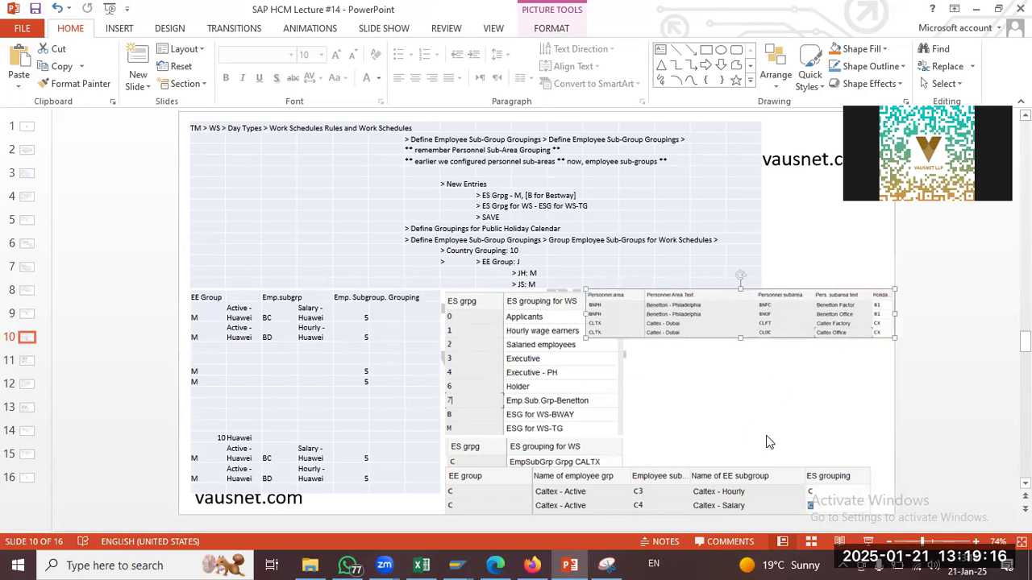
Switch back to the SAP IMG structure and open the Set Work Schedule Rules and Work Schedules activity
{"action": "left_click", "coordinate": [27, 360]}
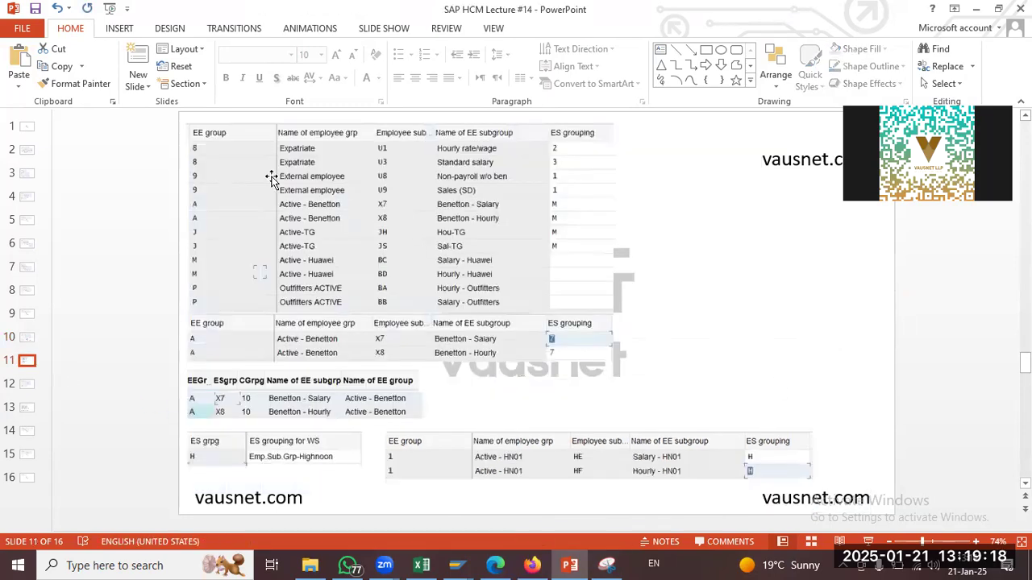
{"action": "left_click", "coordinate": [355, 306]}
{"action": "key", "text": "alt+Tab"}
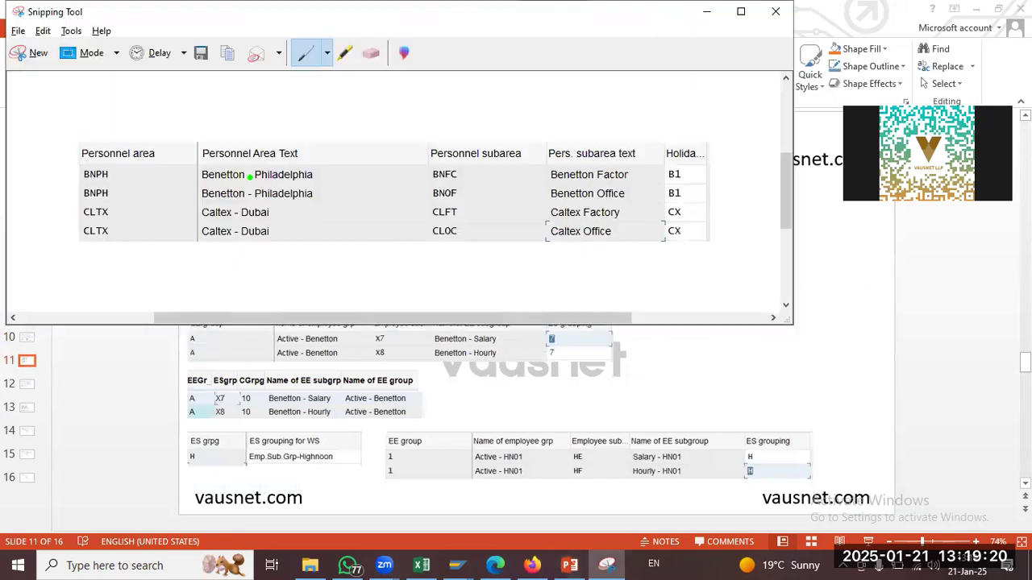
{"action": "key", "text": "alt+Tab"}
{"action": "key", "text": "alt+Tab"}
{"action": "key", "text": "alt+Tab"}
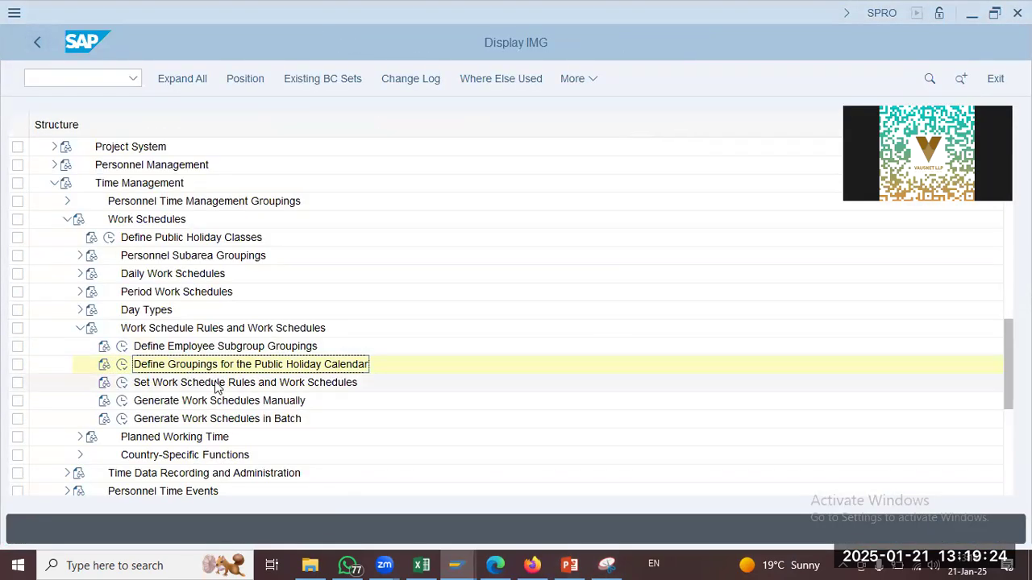
{"action": "left_click", "coordinate": [203, 383]}
{"action": "left_click", "coordinate": [122, 383]}
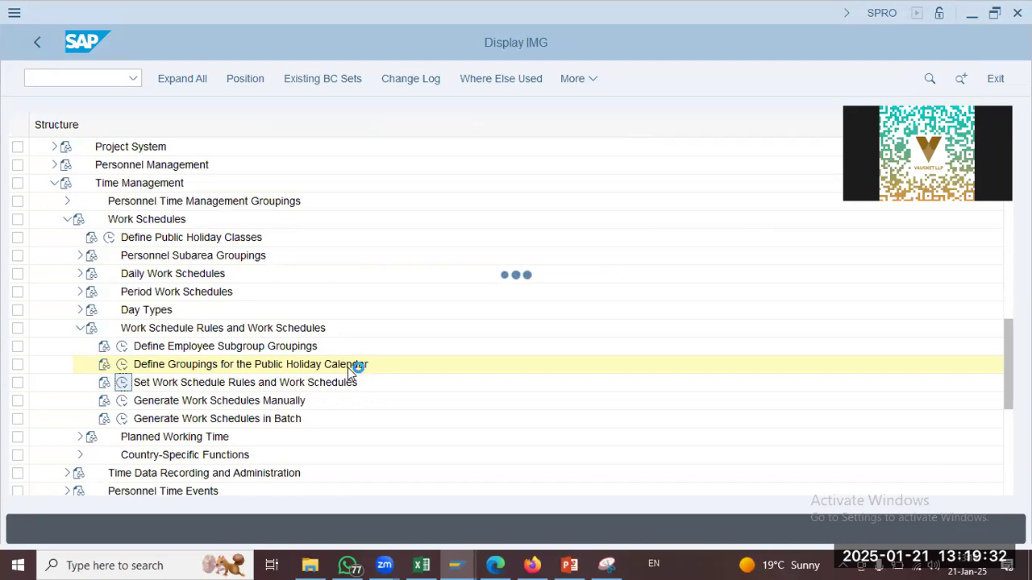
{"action": "key", "text": "alt+Tab"}
{"action": "key", "text": "alt+Tab"}
{"action": "key", "text": "alt+Tab"}
{"action": "key", "text": "alt+Tab"}
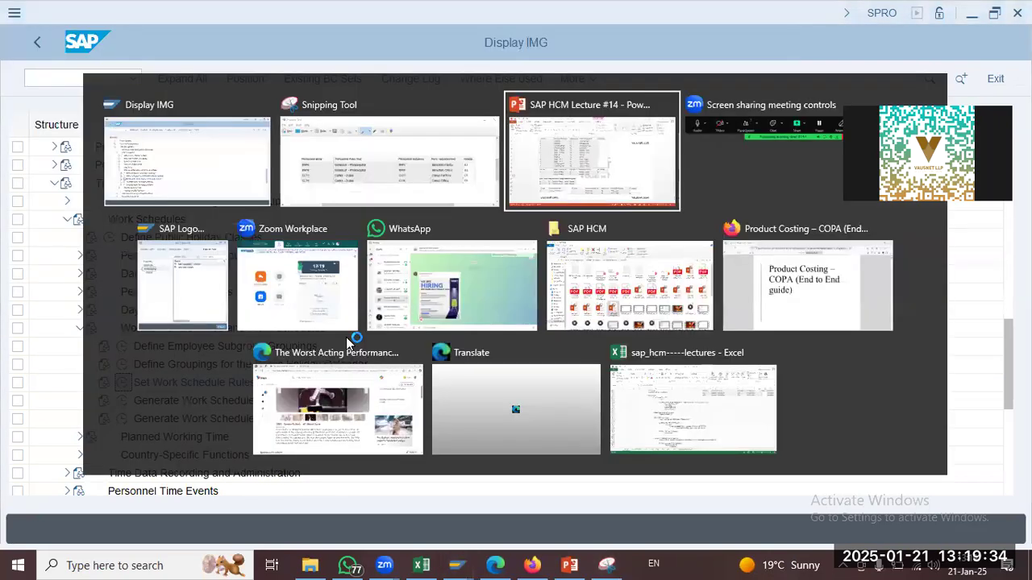
{"action": "key", "text": "alt+Tab"}
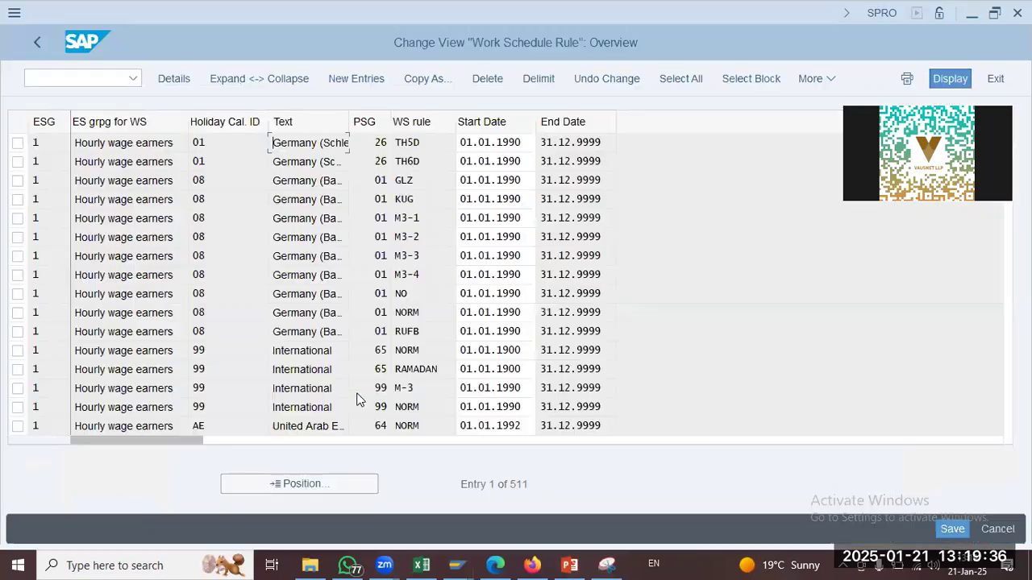
{"action": "key", "text": "alt+Tab"}
{"action": "key", "text": "alt+Tab"}
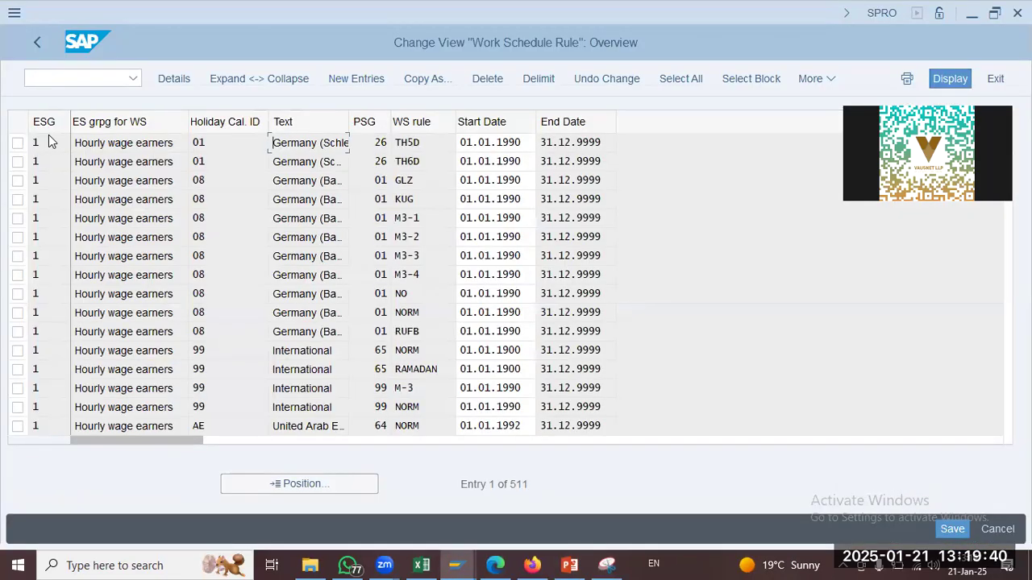
Position the work schedule rule table at ES grouping H and copy the Highnoon rule HN01 as the template for a new entry
{"action": "left_click", "coordinate": [304, 487]}
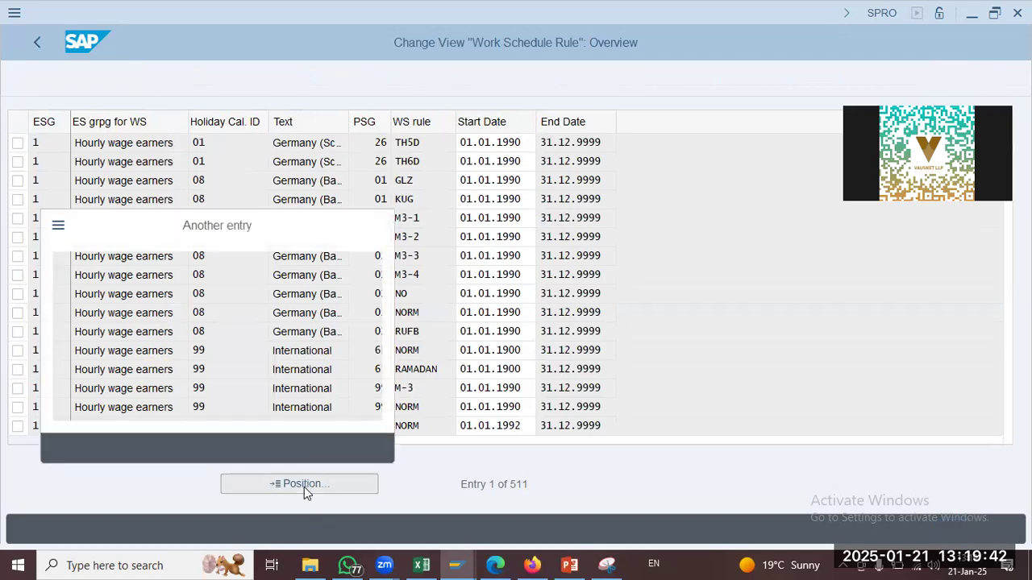
{"action": "type", "text": "H"}
{"action": "key", "text": "Return"}
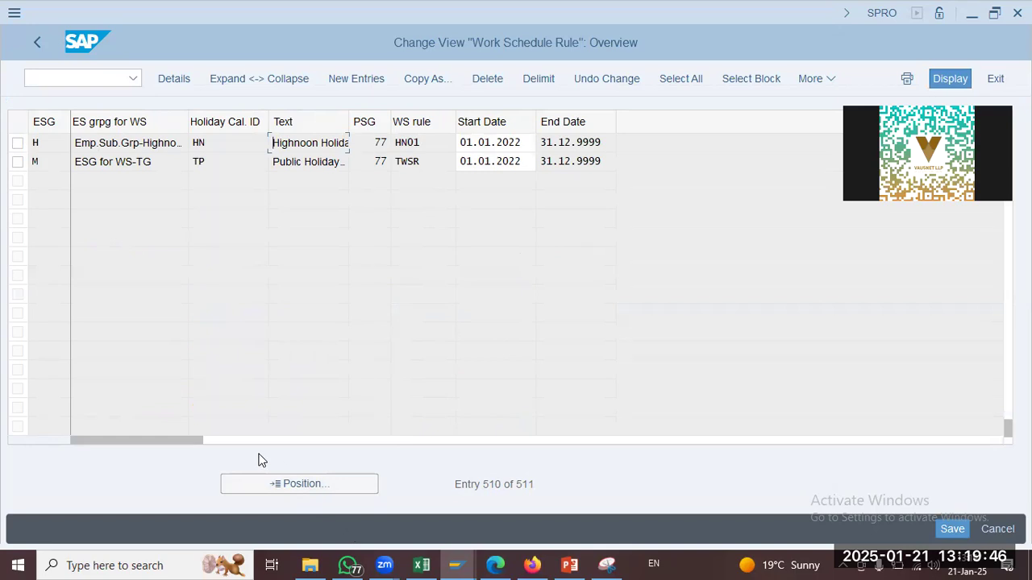
{"action": "scroll", "coordinate": [259, 379], "scroll_direction": "up", "scroll_amount": 3}
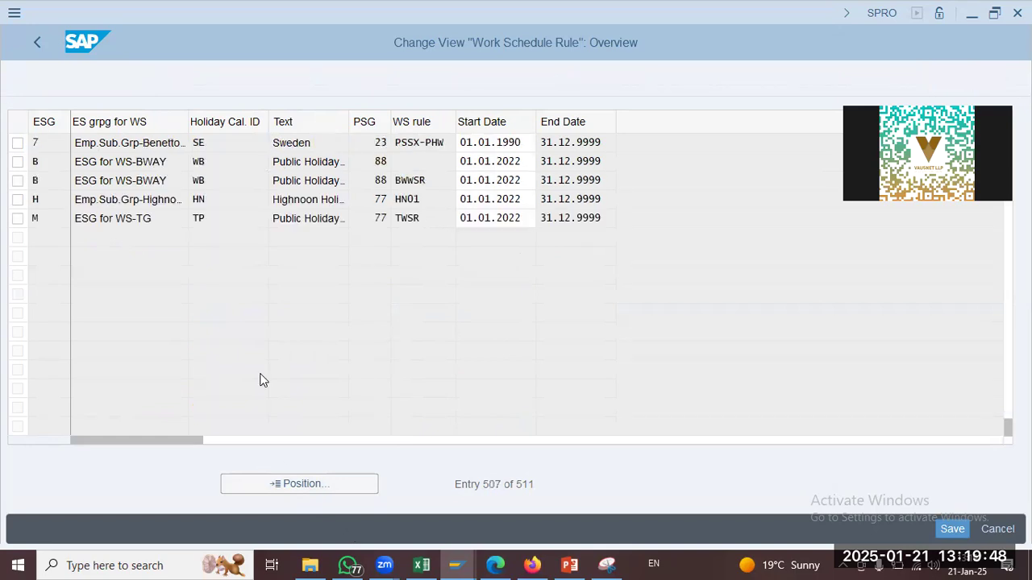
{"action": "scroll", "coordinate": [261, 379], "scroll_direction": "up", "scroll_amount": 1}
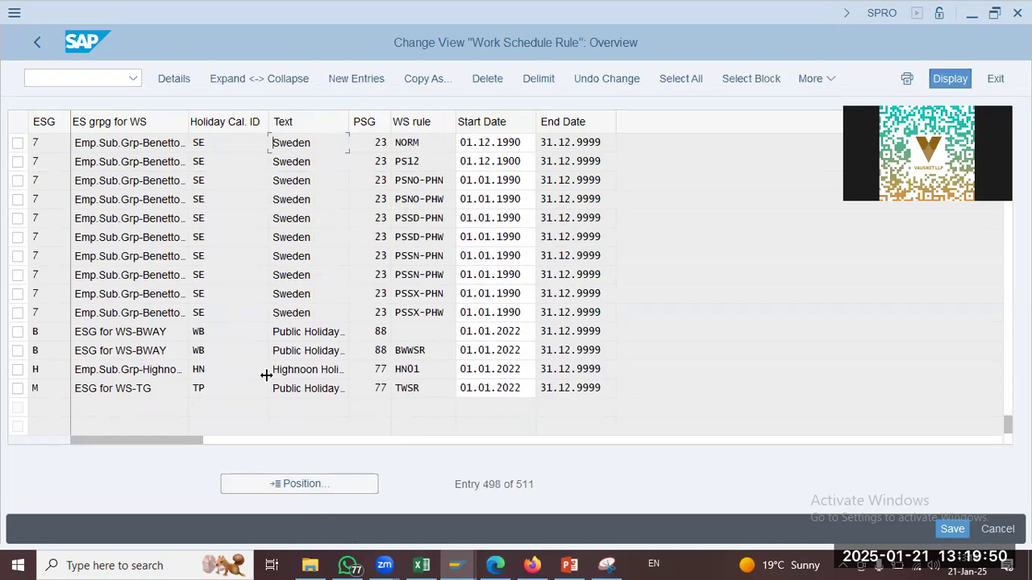
{"action": "scroll", "coordinate": [266, 377], "scroll_direction": "up", "scroll_amount": 1}
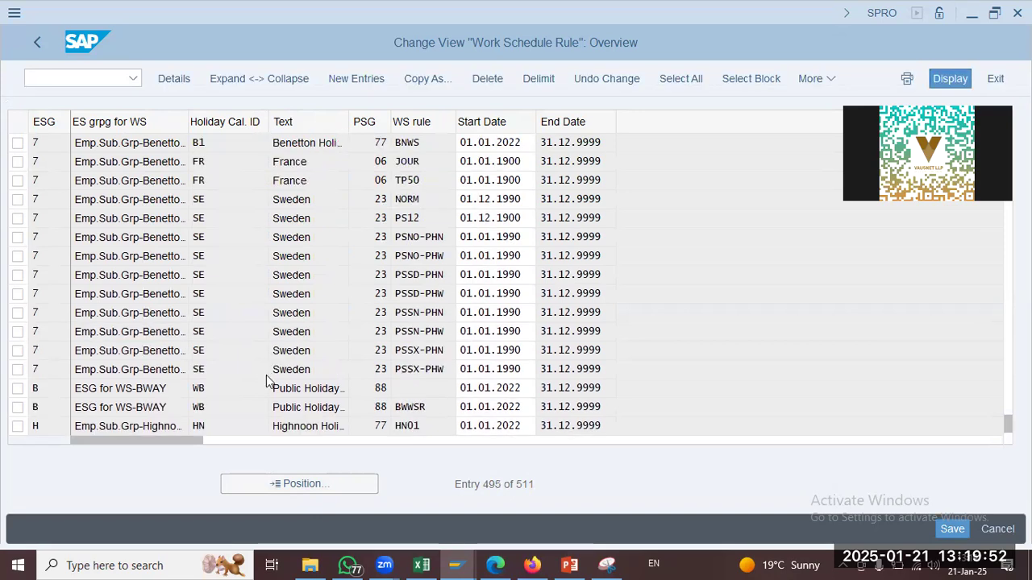
{"action": "scroll", "coordinate": [267, 379], "scroll_direction": "up", "scroll_amount": 3}
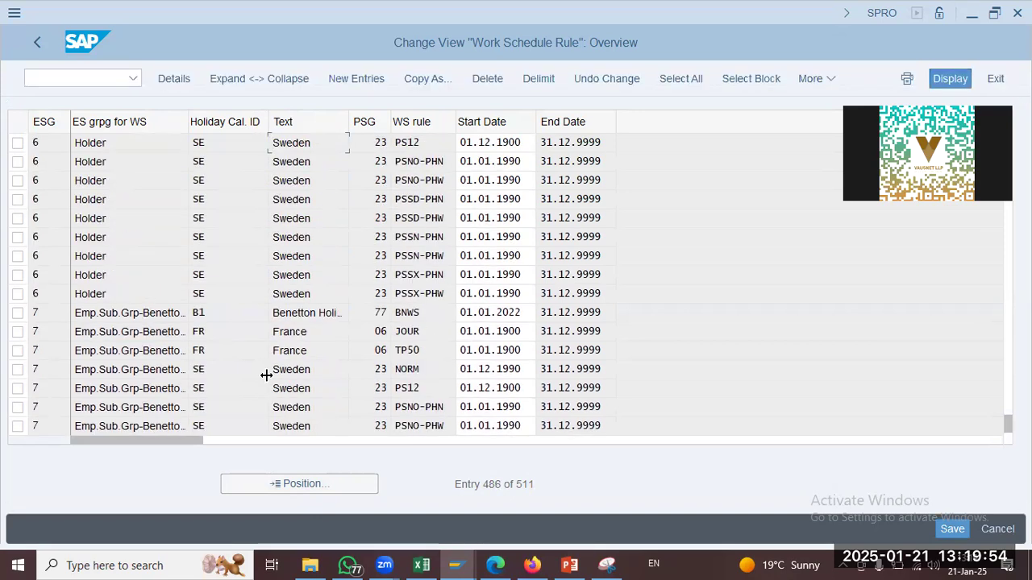
{"action": "scroll", "coordinate": [266, 379], "scroll_direction": "down", "scroll_amount": 3}
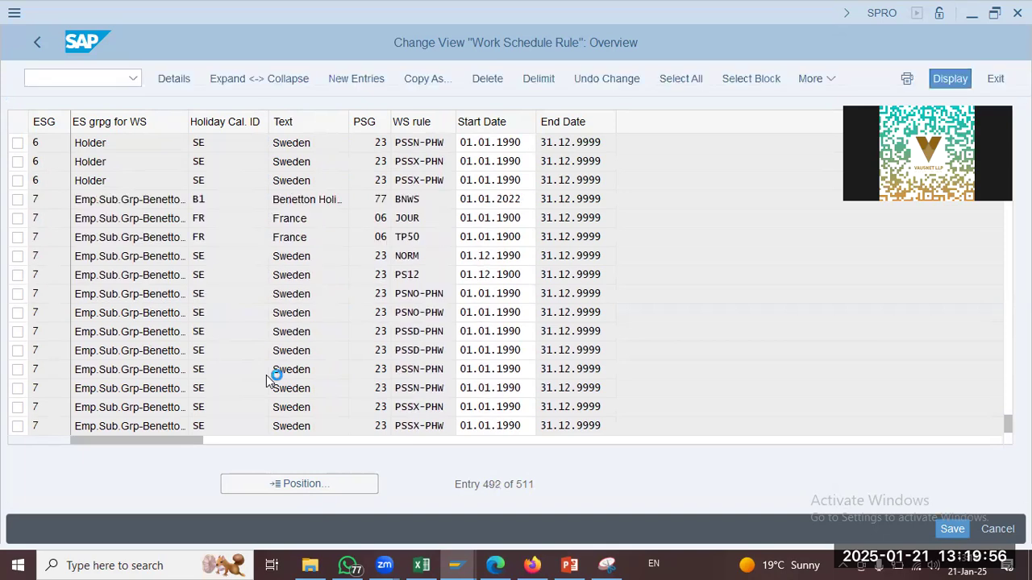
{"action": "scroll", "coordinate": [266, 375], "scroll_direction": "down", "scroll_amount": 2}
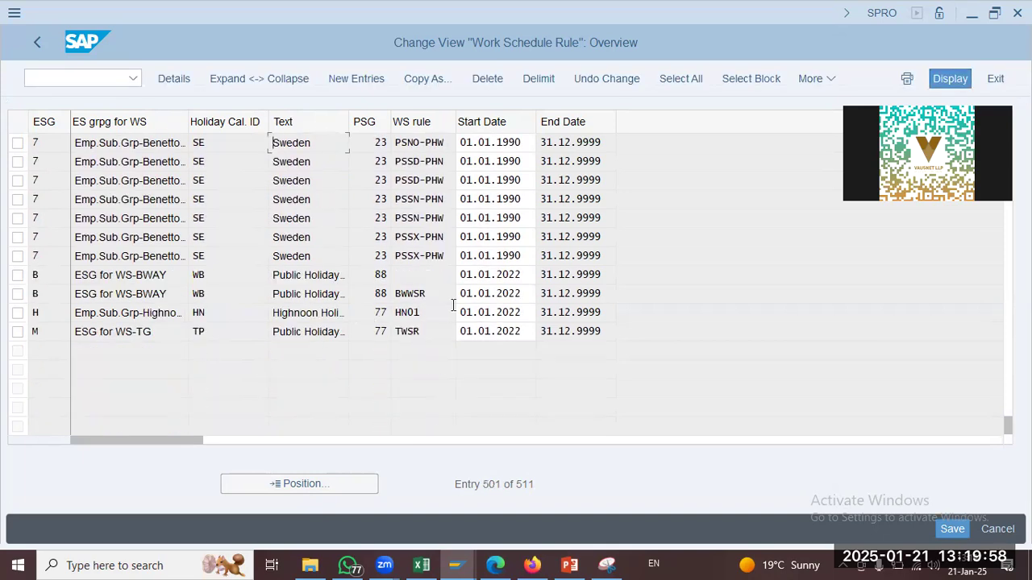
{"action": "left_click", "coordinate": [383, 337]}
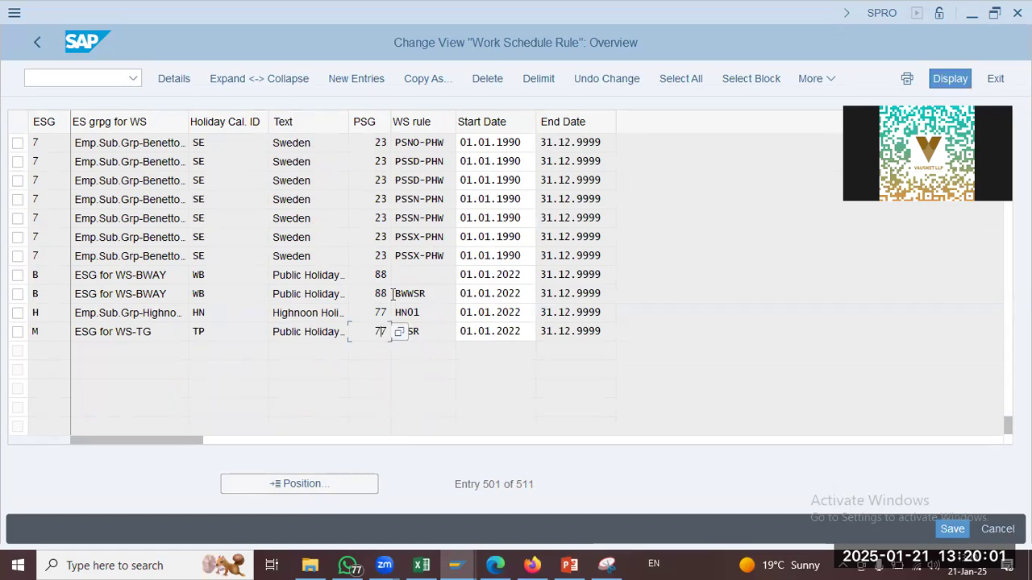
{"action": "left_click", "coordinate": [165, 314]}
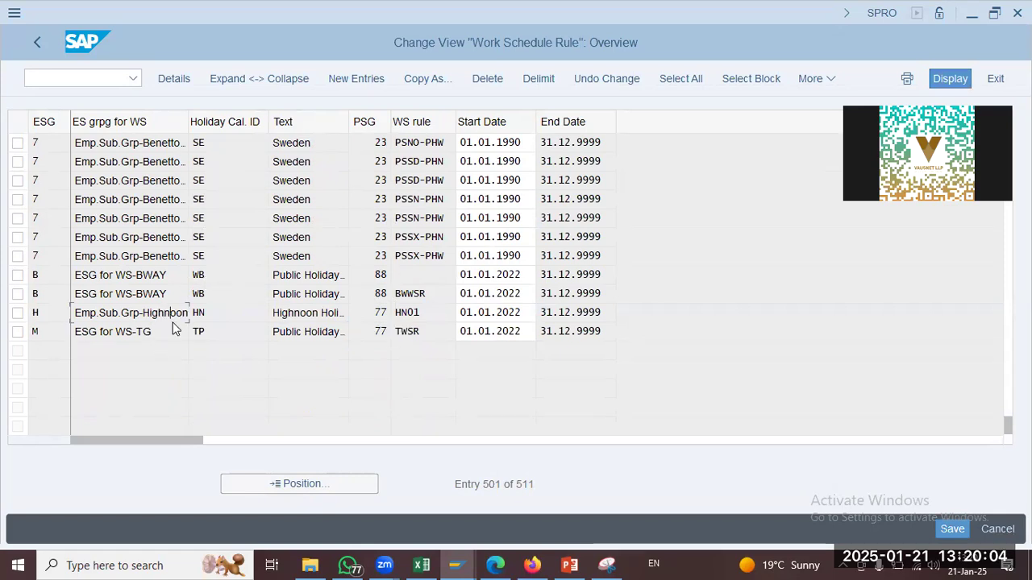
{"action": "left_click", "coordinate": [17, 313]}
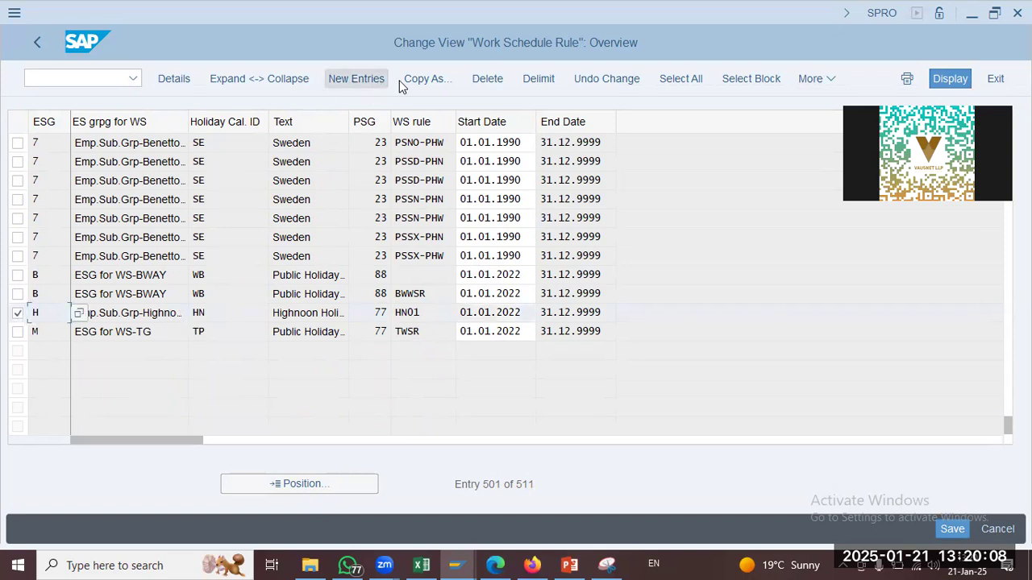
{"action": "left_click", "coordinate": [425, 78]}
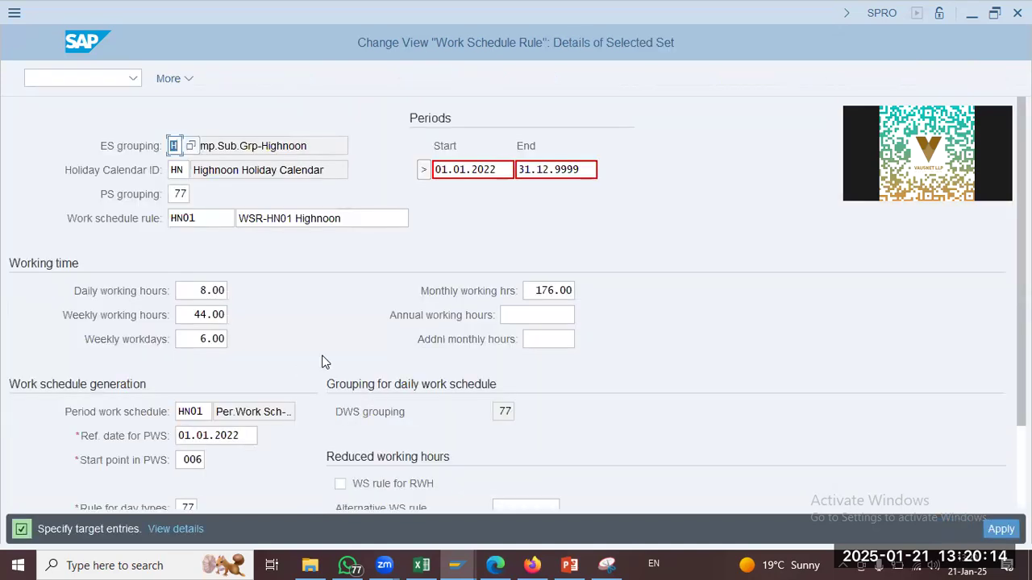
Set the copied rule's ES grouping to C, EmpSubGrp Grpg CALTX
{"action": "type", "text": "c"}
{"action": "key", "text": "Return"}
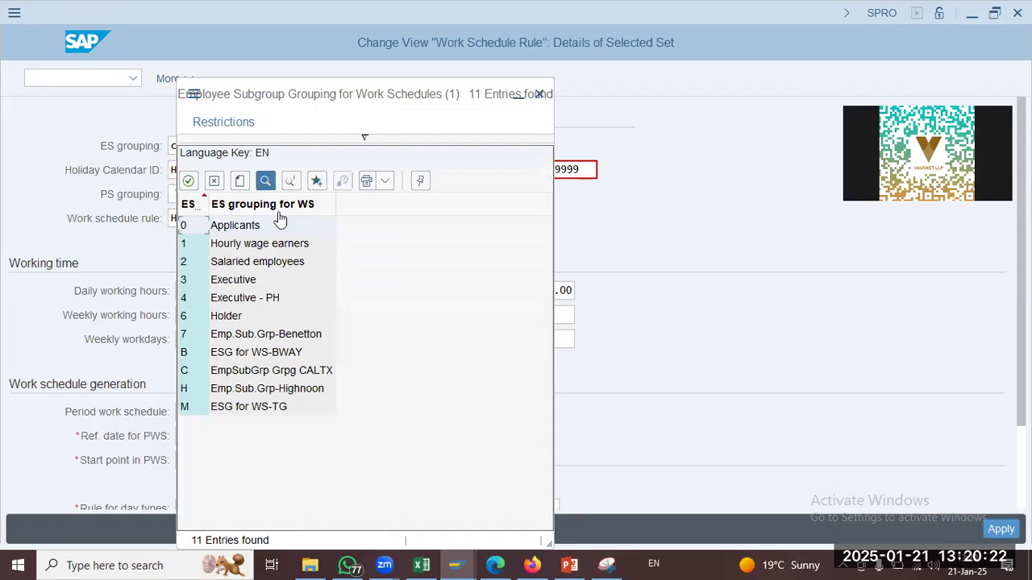
{"action": "key", "text": "Escape"}
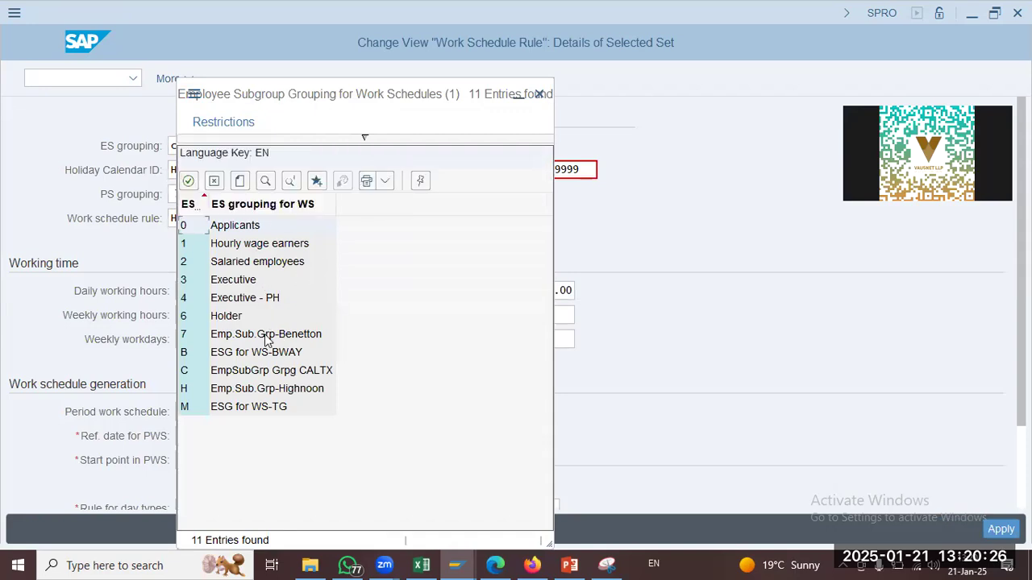
{"action": "left_click", "coordinate": [233, 373]}
{"action": "double_click", "coordinate": [232, 370]}
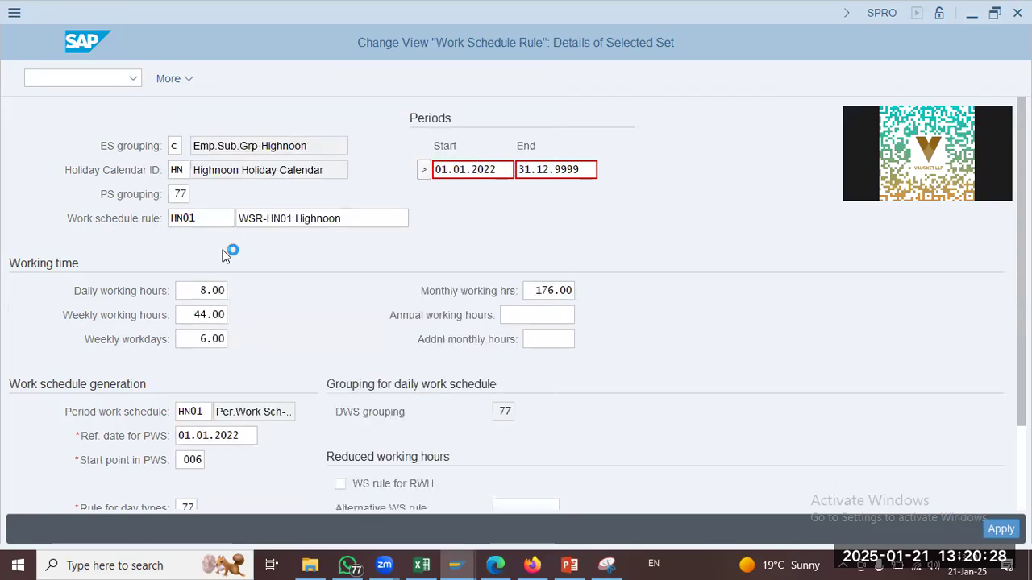
Set the copied rule's holiday calendar ID to CX
{"action": "left_click", "coordinate": [185, 170]}
{"action": "left_click", "coordinate": [203, 170]}
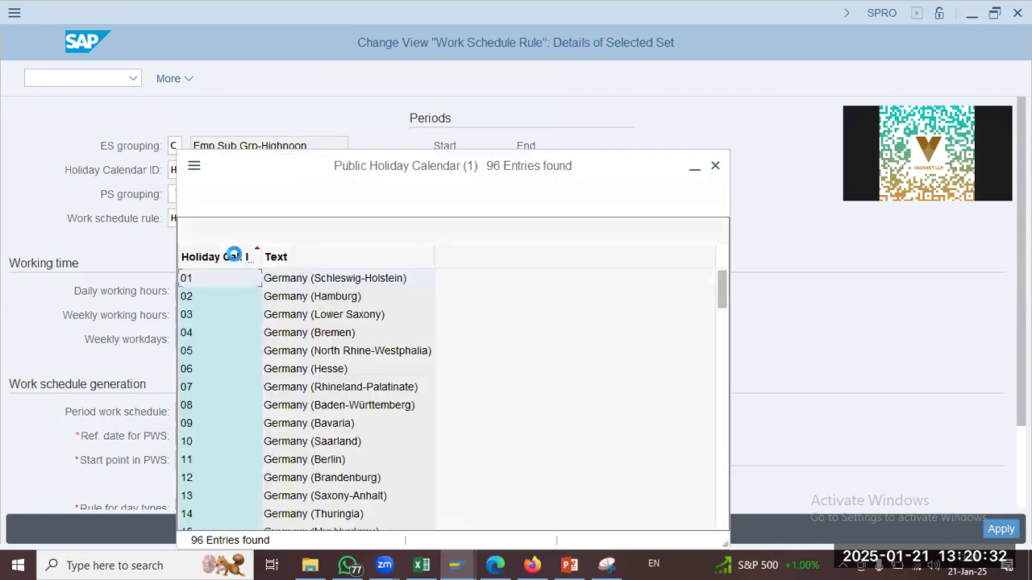
{"action": "key", "text": "Escape"}
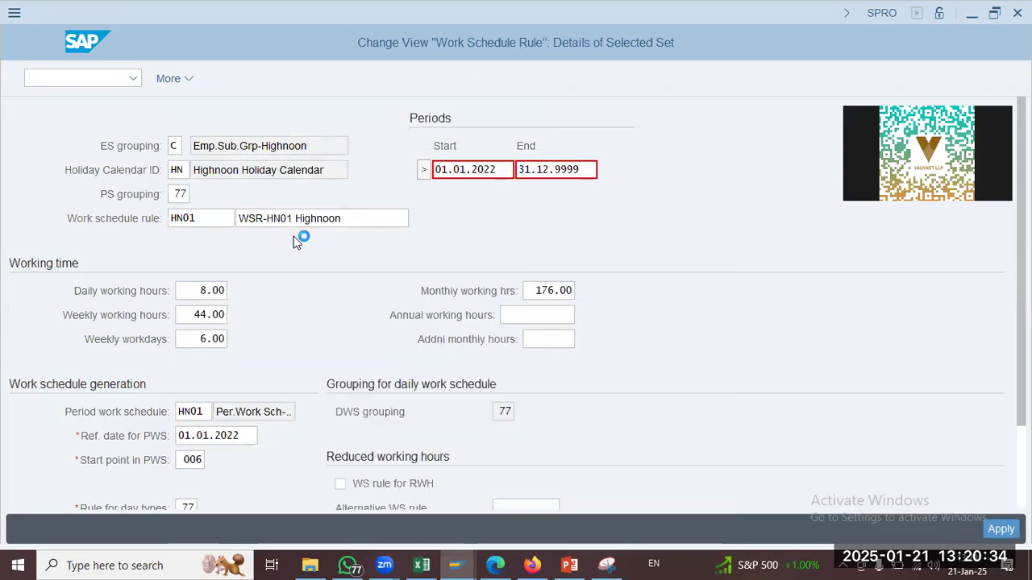
{"action": "type", "text": "cx"}
{"action": "key", "text": "Tab"}
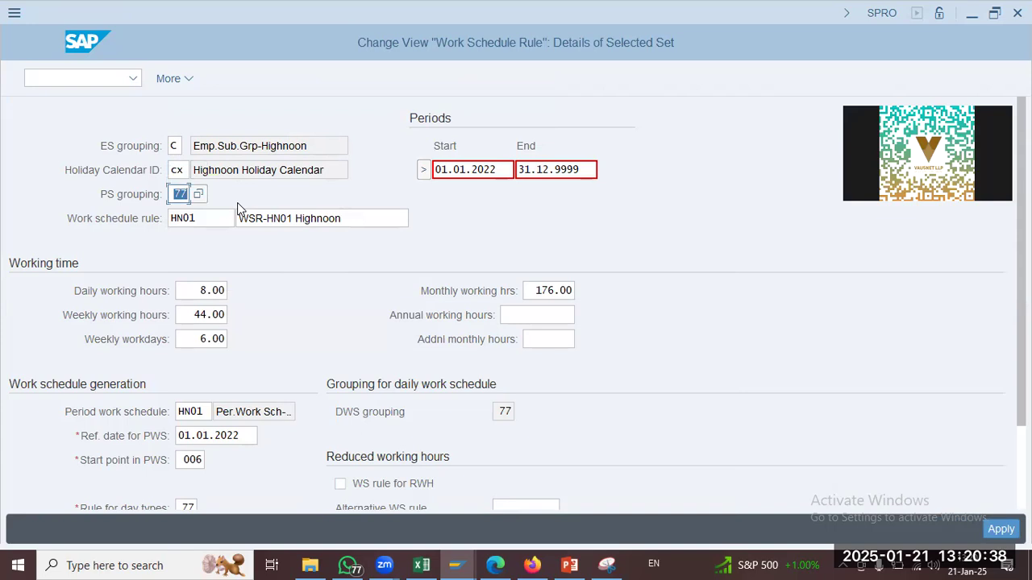
Replace the copied rule's work schedule rule code with CX01, keeping PS grouping 77
{"action": "key", "text": "Tab"}
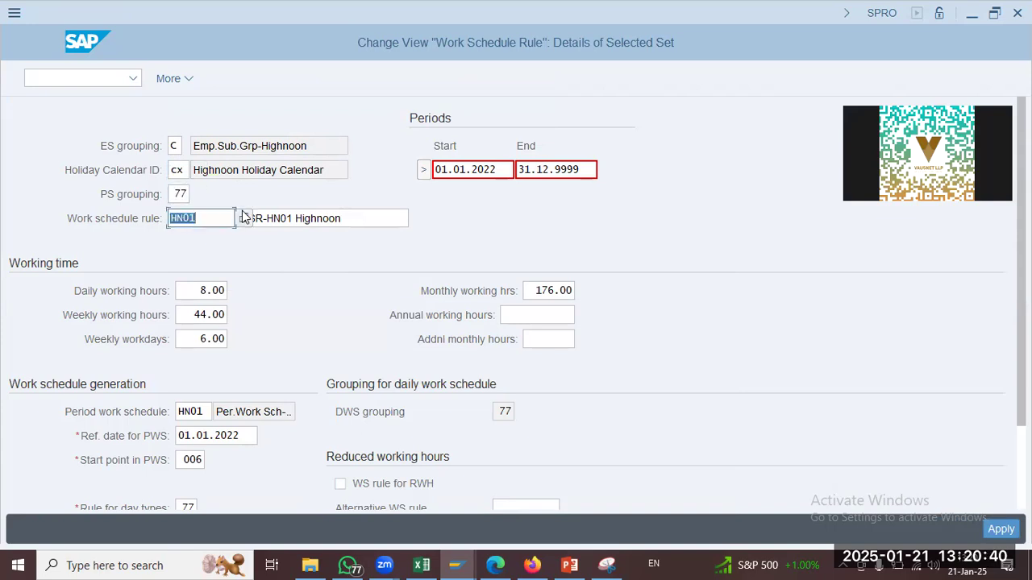
{"action": "left_click", "coordinate": [243, 217]}
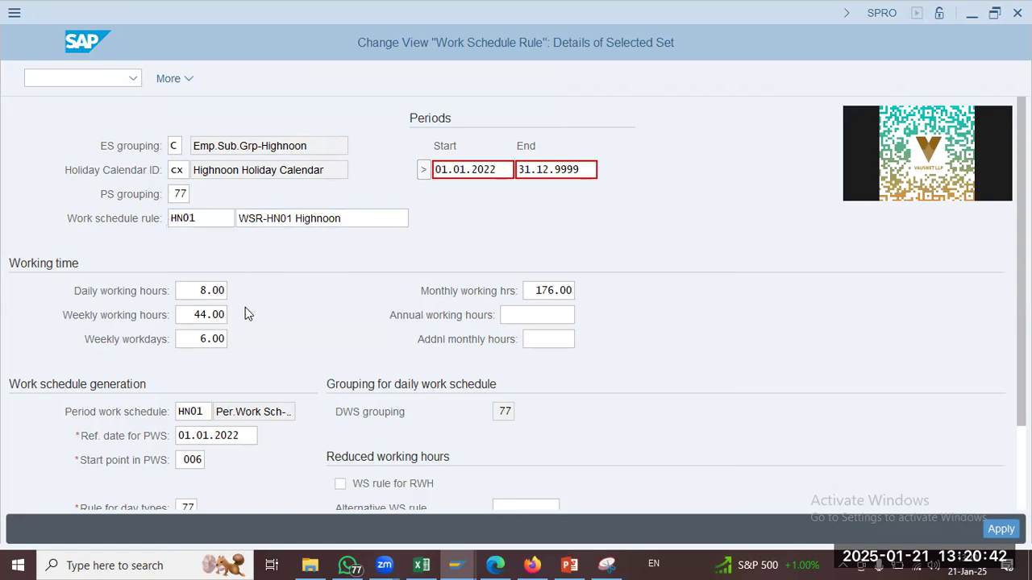
{"action": "left_click", "coordinate": [203, 218]}
{"action": "key", "text": "BackSpace"}
{"action": "key", "text": "BackSpace"}
{"action": "key", "text": "BackSpace"}
{"action": "key", "text": "BackSpace"}
{"action": "type", "text": "C01"}
{"action": "key", "text": "BackSpace"}
{"action": "key", "text": "BackSpace"}
{"action": "type", "text": "X01"}
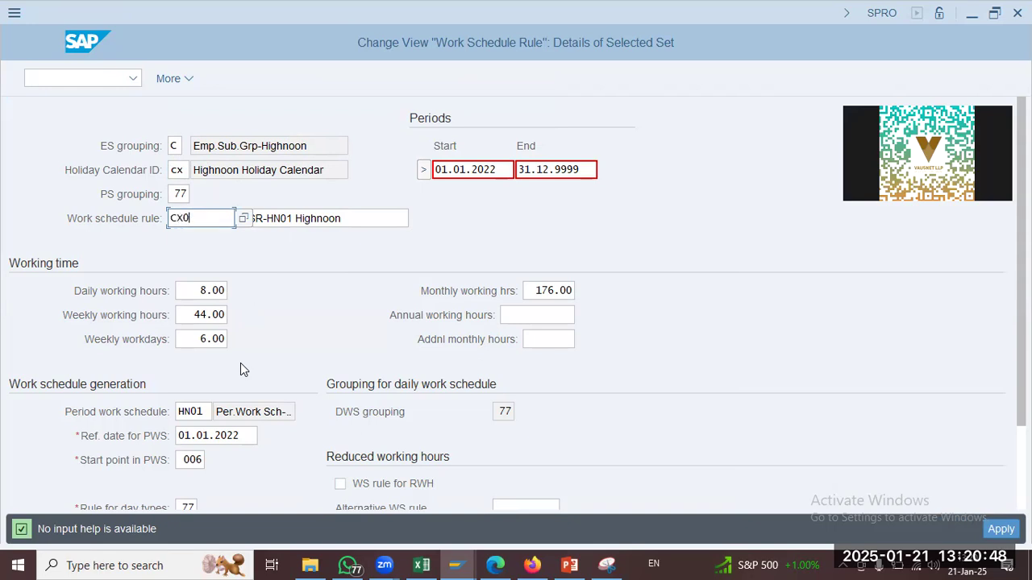
Replace the description of work schedule rule CX01 with "WorkSched Rule CLTX"
{"action": "key", "text": "Tab"}
{"action": "key", "text": "End"}
{"action": "key", "text": "shift+Left"}
{"action": "key", "text": "shift+Left"}
{"action": "key", "text": "shift+Left"}
{"action": "key", "text": "shift+Left"}
{"action": "key", "text": "shift+Left"}
{"action": "key", "text": "shift+Left"}
{"action": "key", "text": "shift+Left"}
{"action": "key", "text": "shift+Left"}
{"action": "key", "text": "shift+Left"}
{"action": "key", "text": "shift+Left"}
{"action": "key", "text": "shift+Left"}
{"action": "key", "text": "shift+Left"}
{"action": "key", "text": "shift+Left"}
{"action": "key", "text": "shift+Left"}
{"action": "key", "text": "shift+Left"}
{"action": "key", "text": "shift+Left"}
{"action": "key", "text": "shift+Left"}
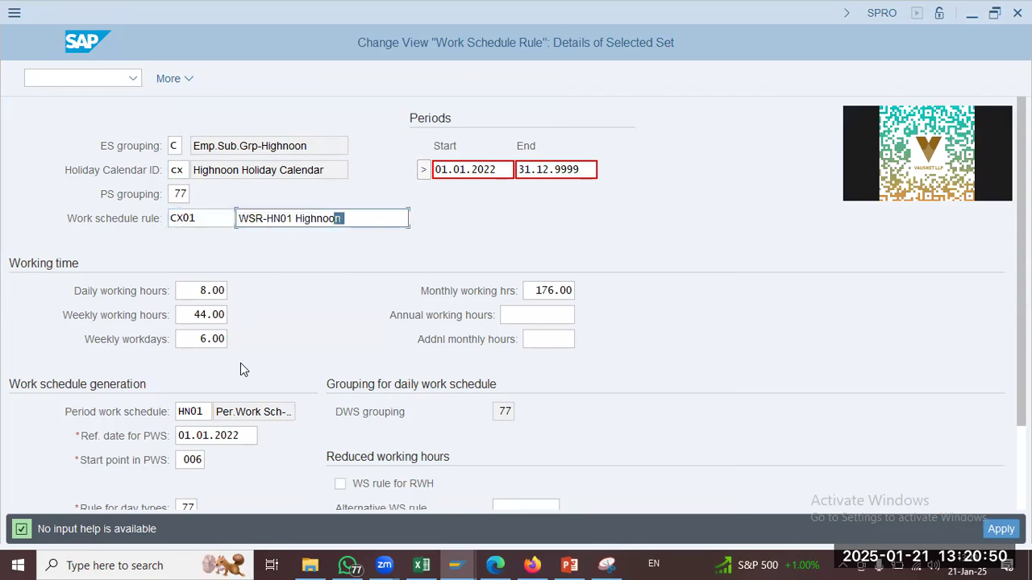
{"action": "type", "text": "WOS"}
{"action": "key", "text": "BackSpace"}
{"action": "key", "text": "BackSpace"}
{"action": "type", "text": "O"}
{"action": "key", "text": "BackSpace"}
{"action": "type", "text": "o"}
{"action": "key", "text": "BackSpace"}
{"action": "type", "text": "orkS"}
{"action": "key", "text": "BackSpace"}
{"action": "type", "text": "Sched Rule CLT"}
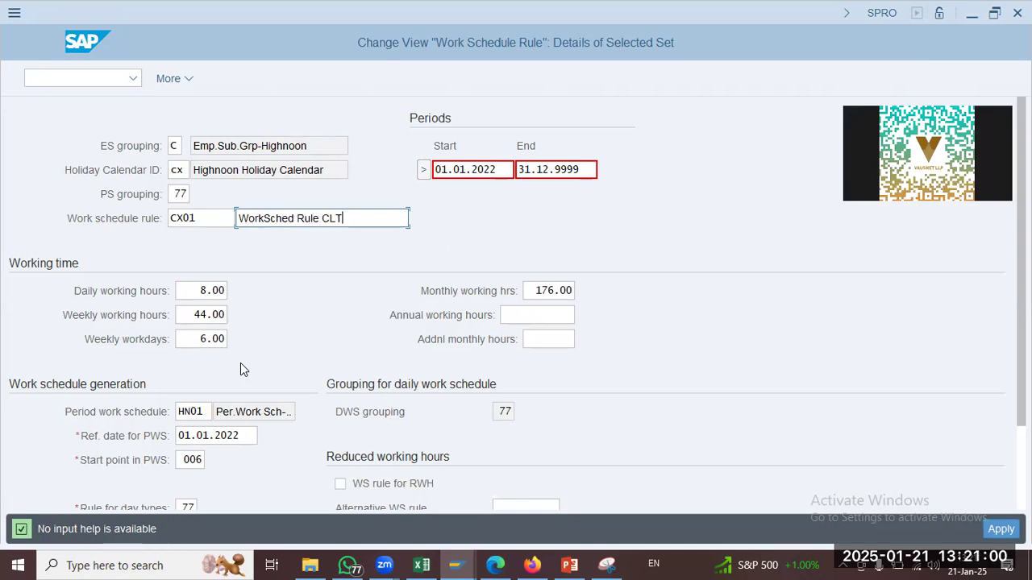
{"action": "type", "text": "X"}
{"action": "key", "text": "Tab"}
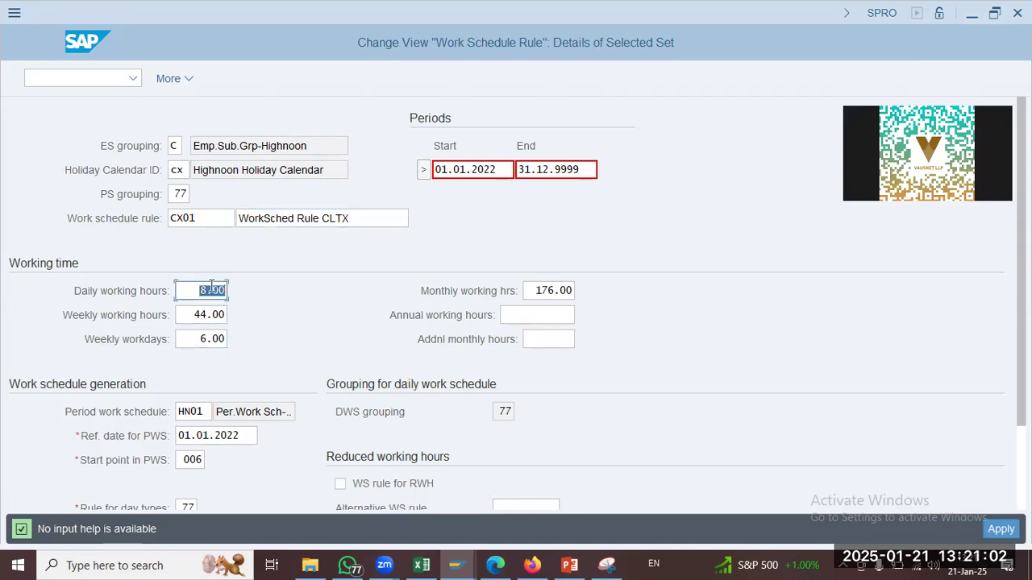
Review the working time values without changing them and set the period work schedule to CLTX, Per.Work Sch-Caltex
{"action": "left_click", "coordinate": [193, 314]}
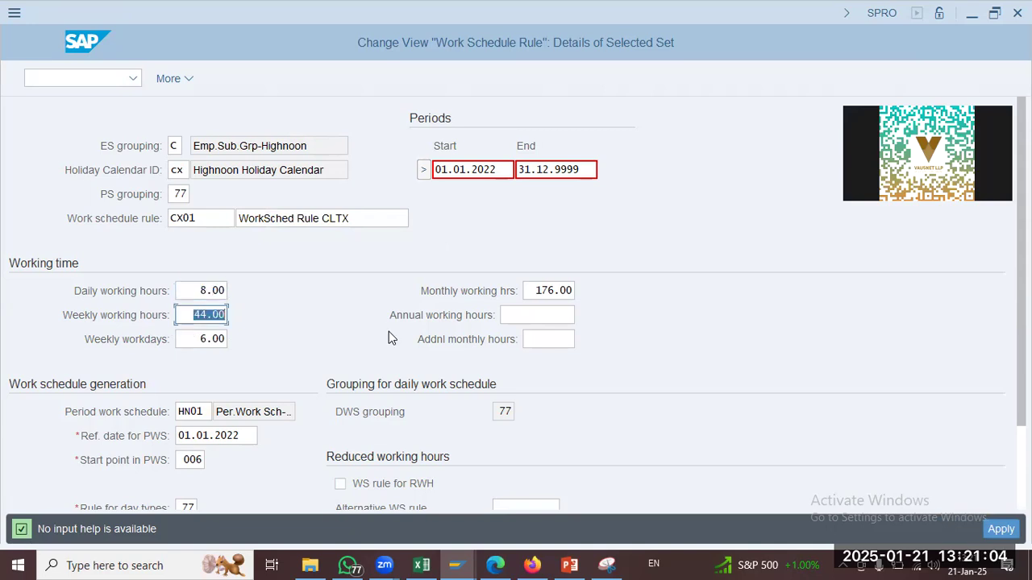
{"action": "left_click", "coordinate": [199, 344]}
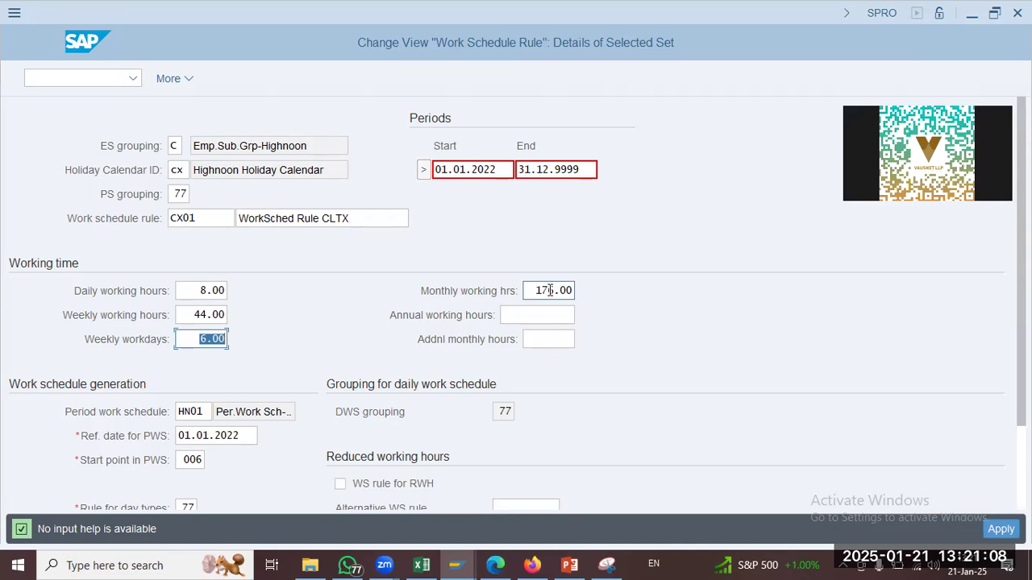
{"action": "left_click_drag", "start_coordinate": [540, 290], "coordinate": [622, 282]}
{"action": "scroll", "coordinate": [293, 318], "scroll_direction": "down", "scroll_amount": 1}
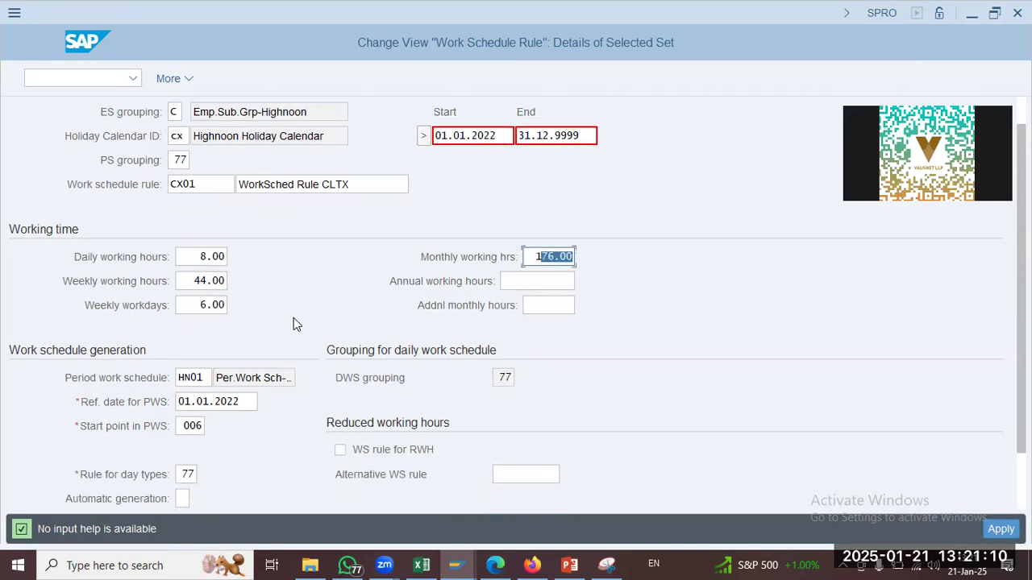
{"action": "left_click", "coordinate": [187, 378]}
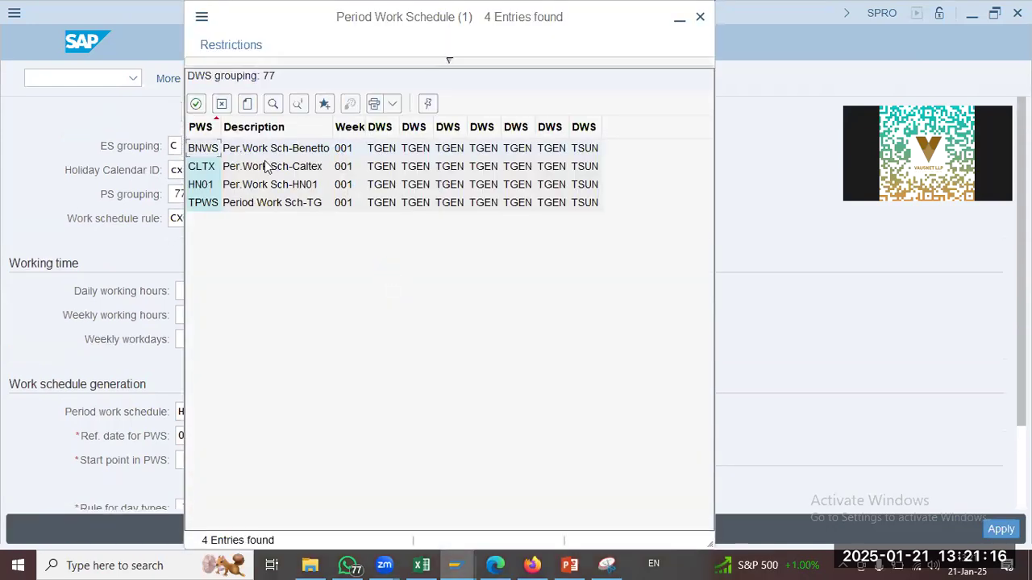
{"action": "double_click", "coordinate": [260, 167]}
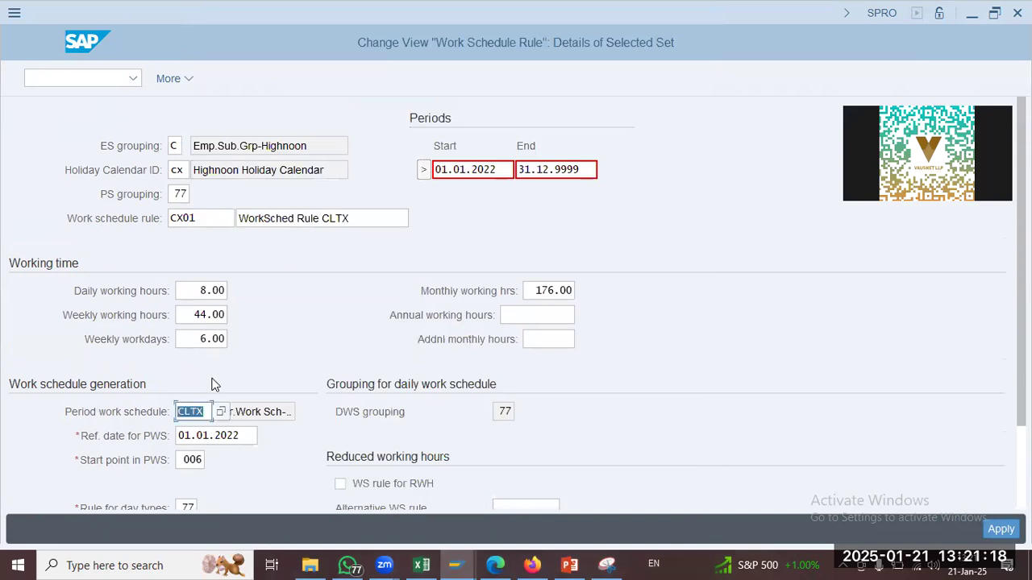
Set the start date of work schedule rule CX01's validity period to 01.01.2024
{"action": "left_click", "coordinate": [217, 436]}
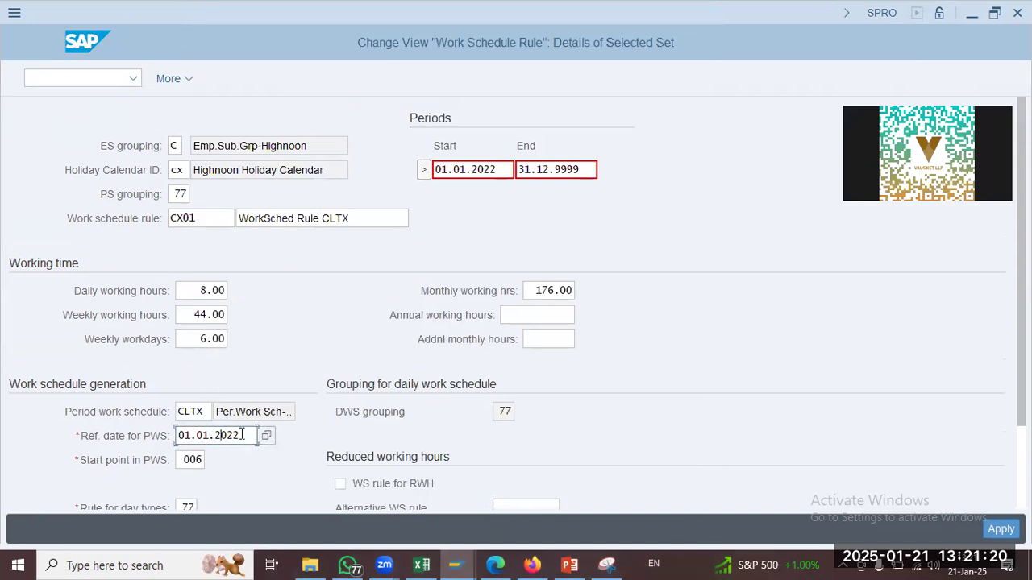
{"action": "double_click", "coordinate": [498, 169]}
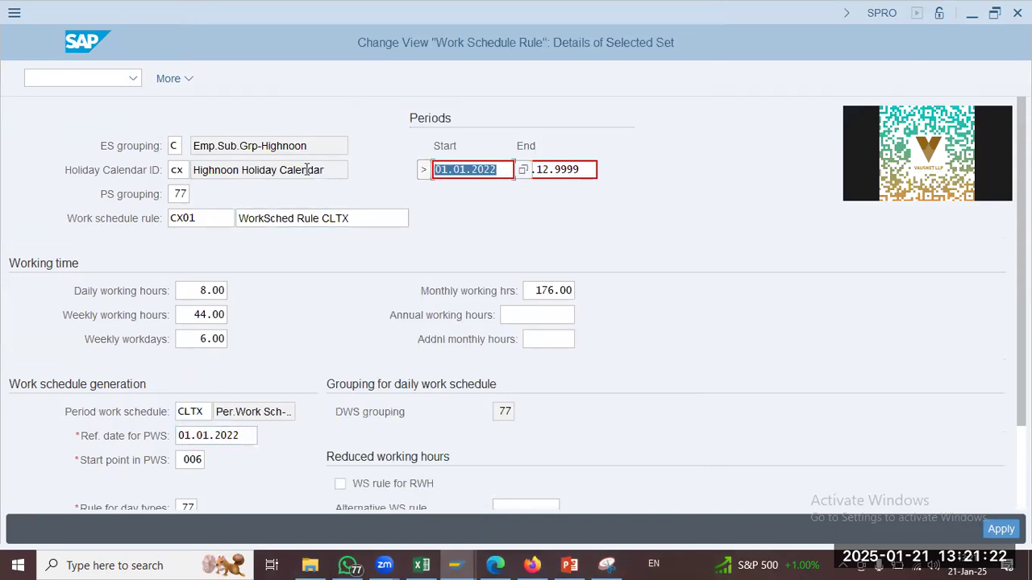
{"action": "type", "text": "01"}
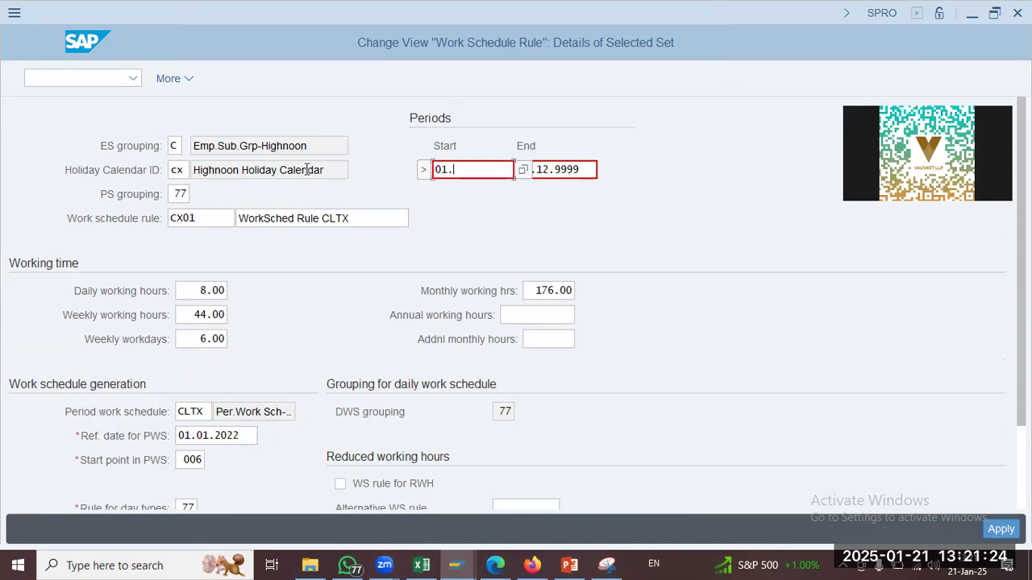
{"action": "type", "text": ".01.2024"}
Set the reference date for the period work schedule in rule CX01 to 01.01.2024
{"action": "key", "text": "Tab"}
{"action": "key", "text": "Tab"}
{"action": "key", "text": "Tab"}
{"action": "key", "text": "Tab"}
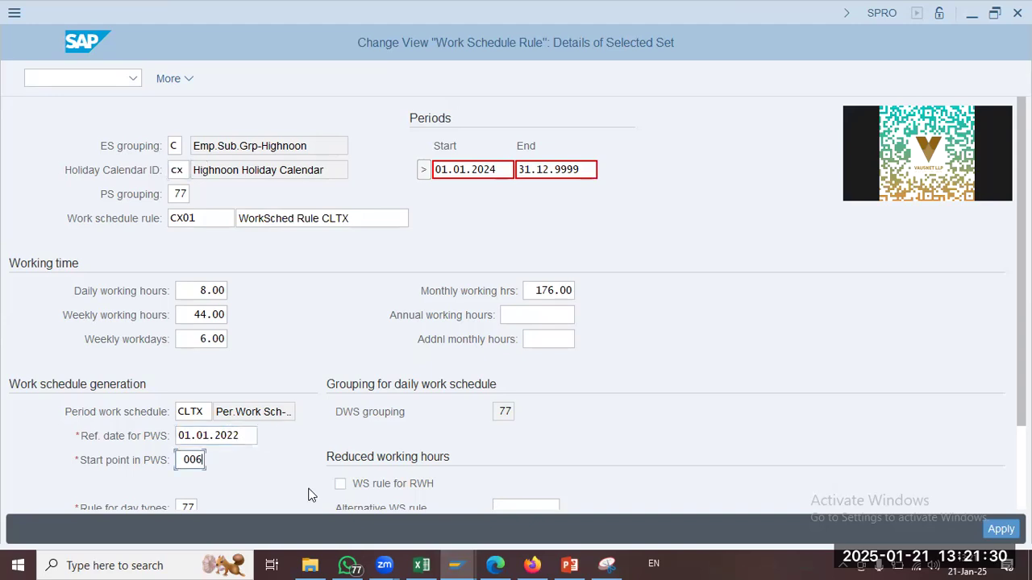
{"action": "left_click", "coordinate": [256, 435]}
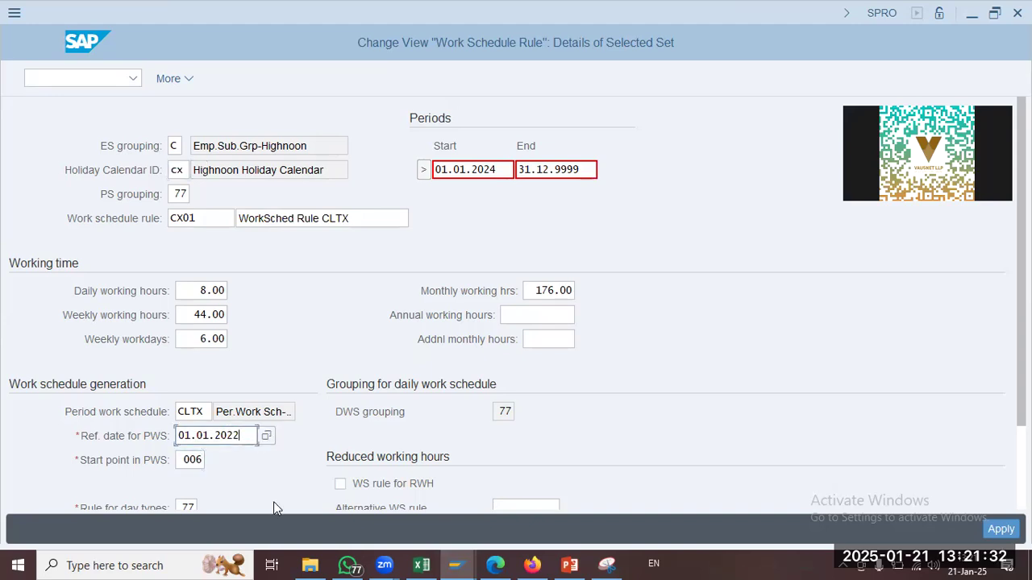
{"action": "key", "text": "shift+Left"}
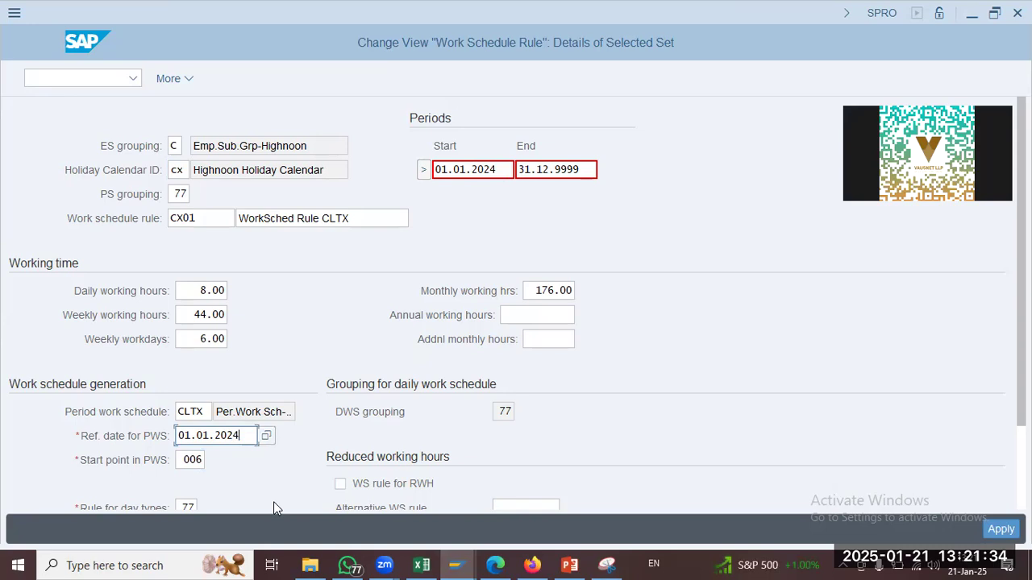
Apply the copied CX01 rule with rule for day types 77 and save it under the CALTEX - HCM Config customizing request
{"action": "scroll", "coordinate": [374, 392], "scroll_direction": "down", "scroll_amount": 3}
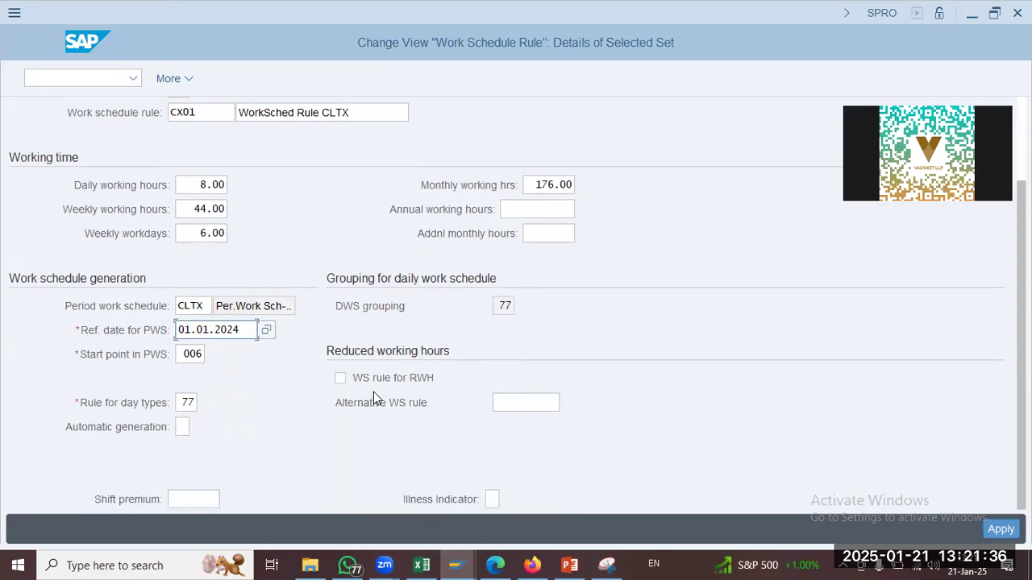
{"action": "left_click", "coordinate": [192, 403]}
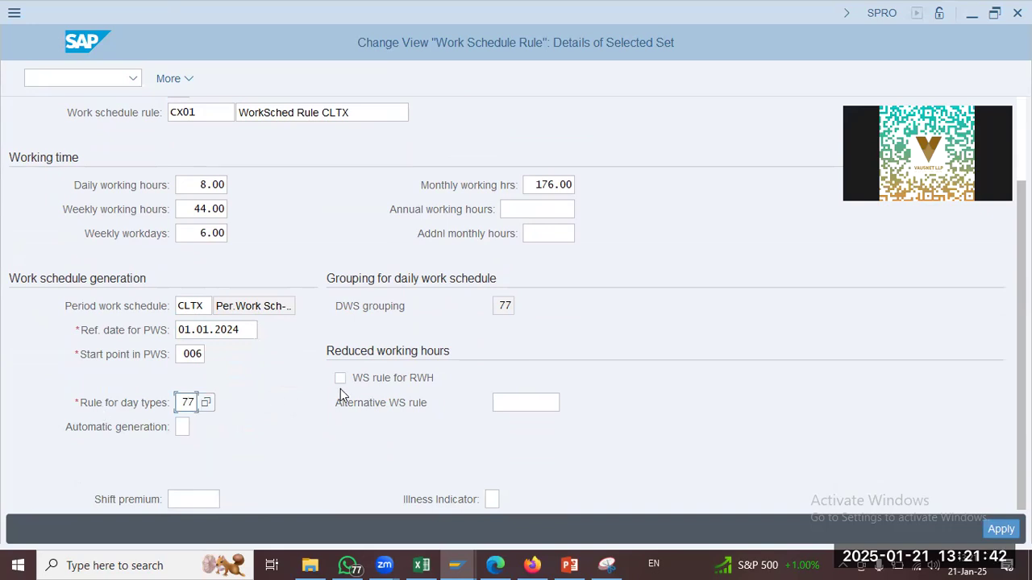
{"action": "left_click", "coordinate": [1000, 529]}
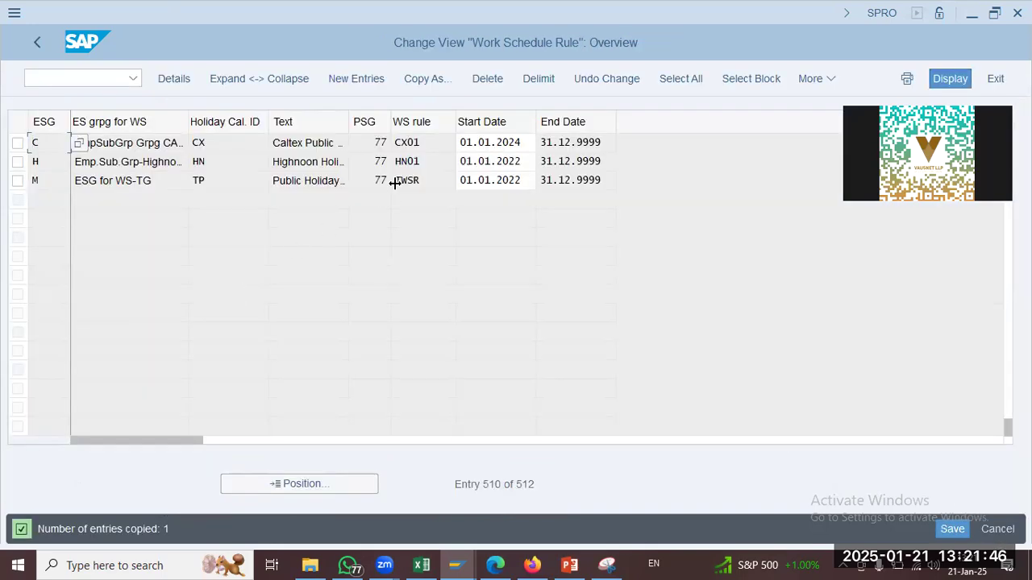
{"action": "left_click", "coordinate": [950, 528]}
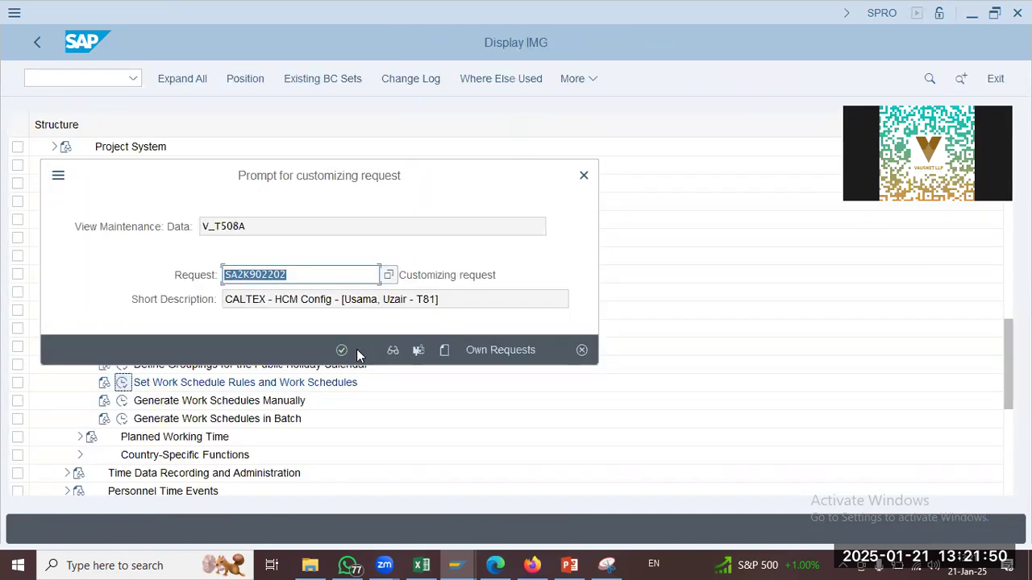
{"action": "left_click", "coordinate": [341, 350]}
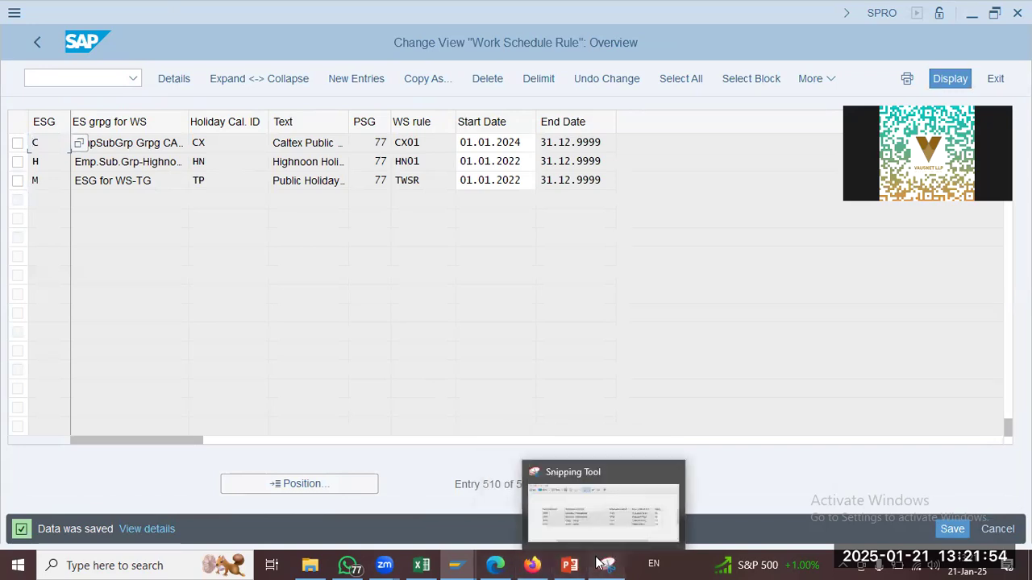
Snip the CX01 entry with its column headings and paste it on PowerPoint slide 11, beside the small Benetton EE group table
{"action": "left_click", "coordinate": [606, 564]}
{"action": "left_click", "coordinate": [36, 53]}
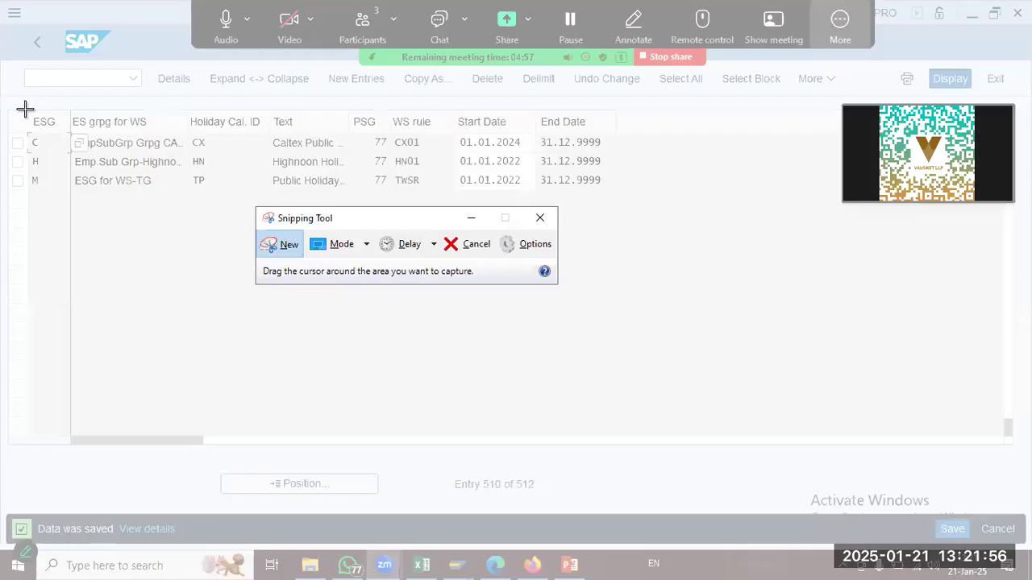
{"action": "left_click_drag", "start_coordinate": [27, 108], "coordinate": [616, 153]}
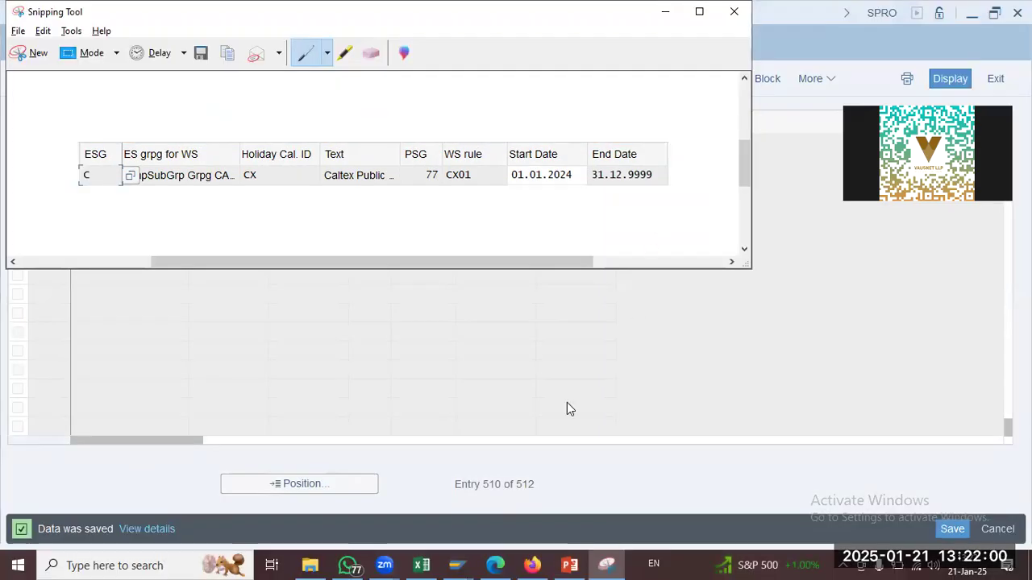
{"action": "left_click", "coordinate": [569, 565]}
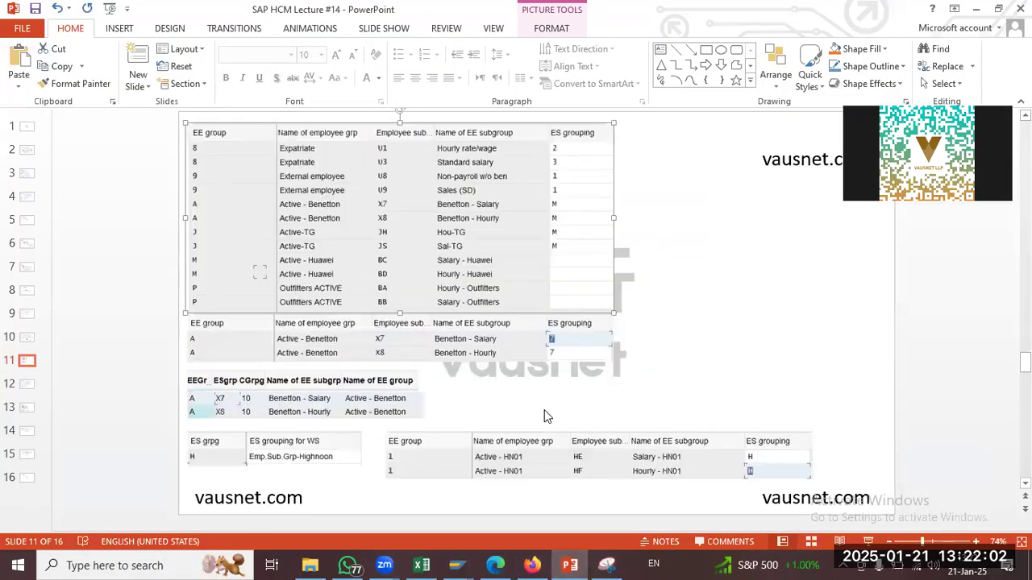
{"action": "key", "text": "ctrl+v"}
{"action": "left_click_drag", "start_coordinate": [525, 326], "coordinate": [633, 387]}
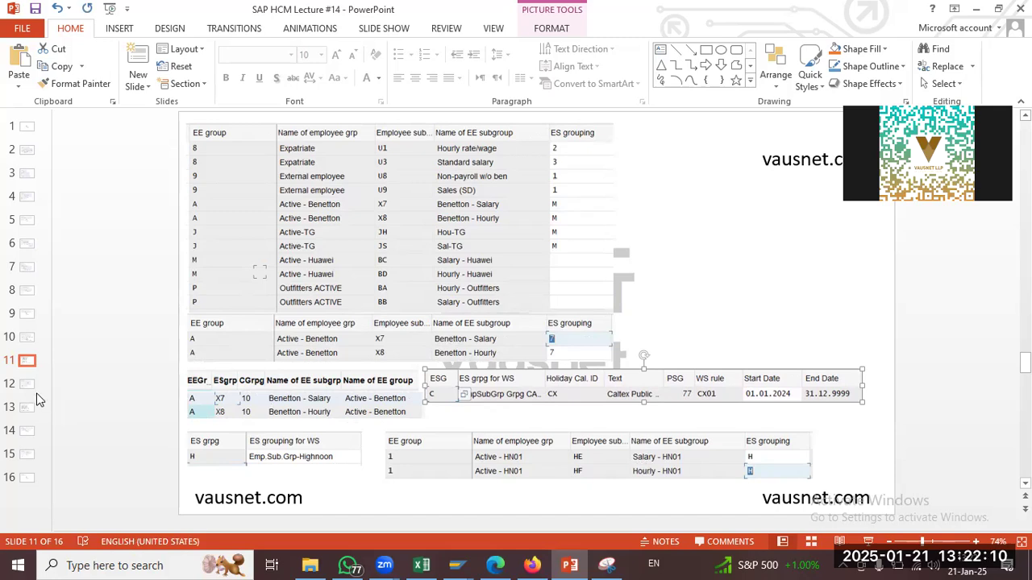
Switch back to SAP and leave the Work Schedule Rule overview for the IMG structure
{"action": "key", "text": "alt+Tab"}
{"action": "key", "text": "alt+Tab"}
{"action": "key", "text": "alt+Tab"}
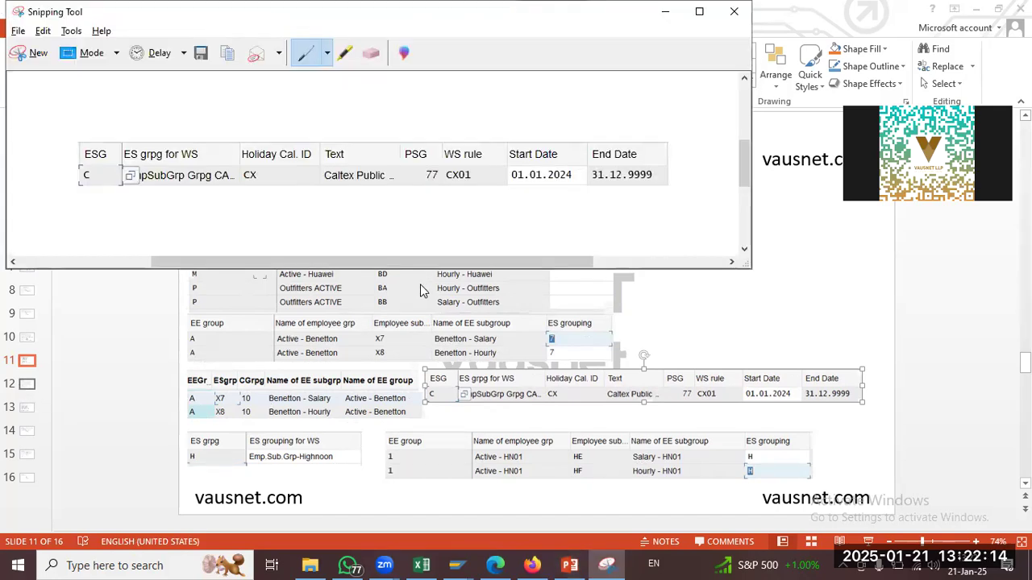
{"action": "key", "text": "alt+Tab"}
{"action": "key", "text": "alt+Tab"}
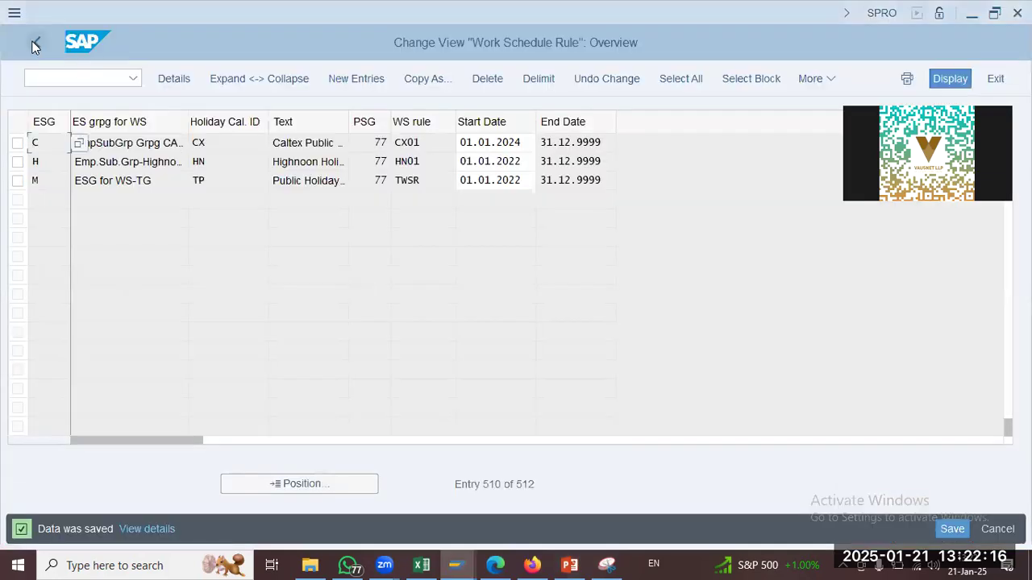
{"action": "left_click", "coordinate": [35, 44]}
{"action": "left_click", "coordinate": [213, 384]}
{"action": "key", "text": "alt+Tab"}
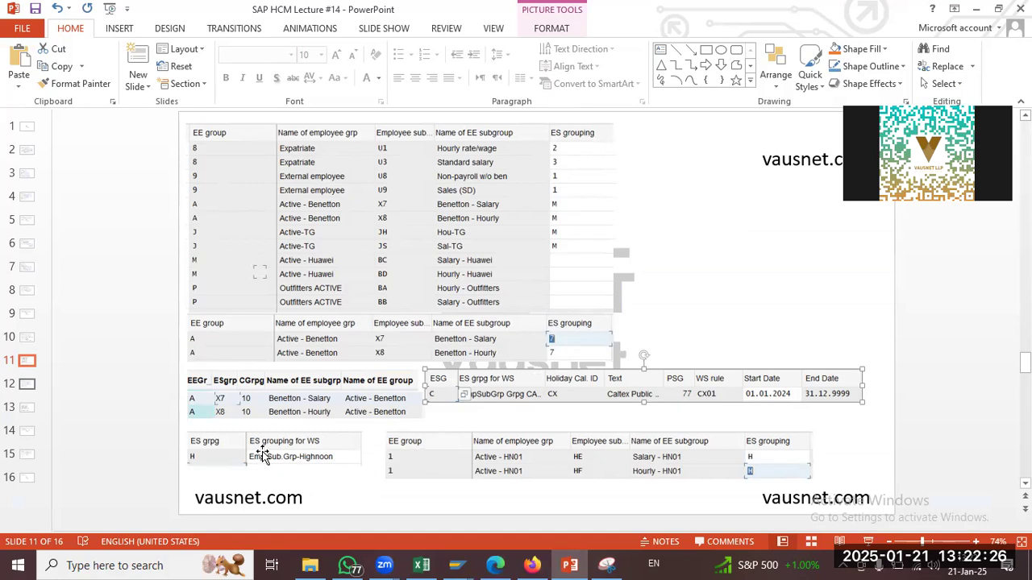
{"action": "key", "text": "alt+Tab"}
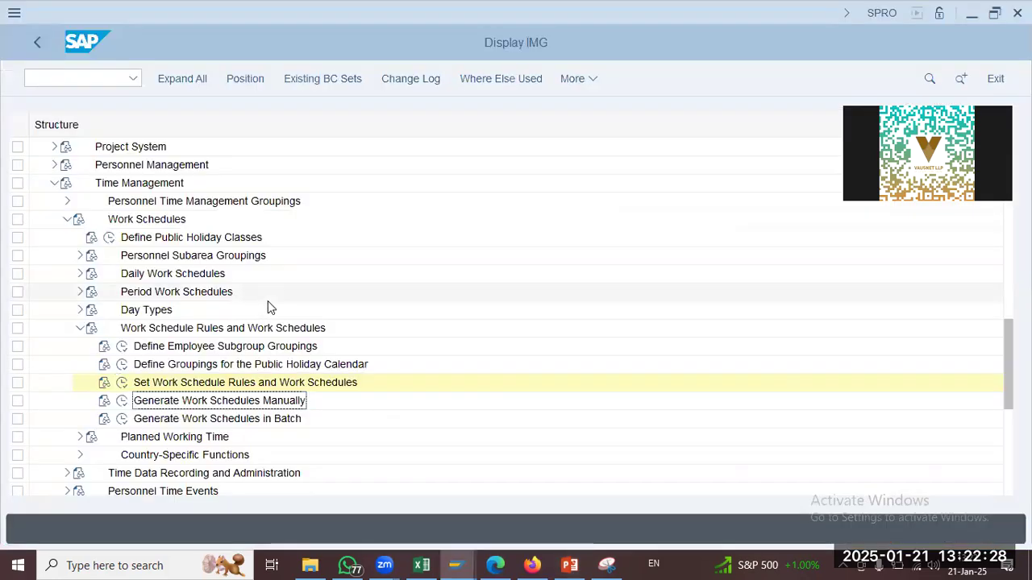
Open the activity Group Employee Subgroups for Work Schedules under Define Employee Subgroup Groupings
{"action": "left_click", "coordinate": [199, 349]}
{"action": "left_click", "coordinate": [173, 365]}
{"action": "left_click", "coordinate": [122, 347]}
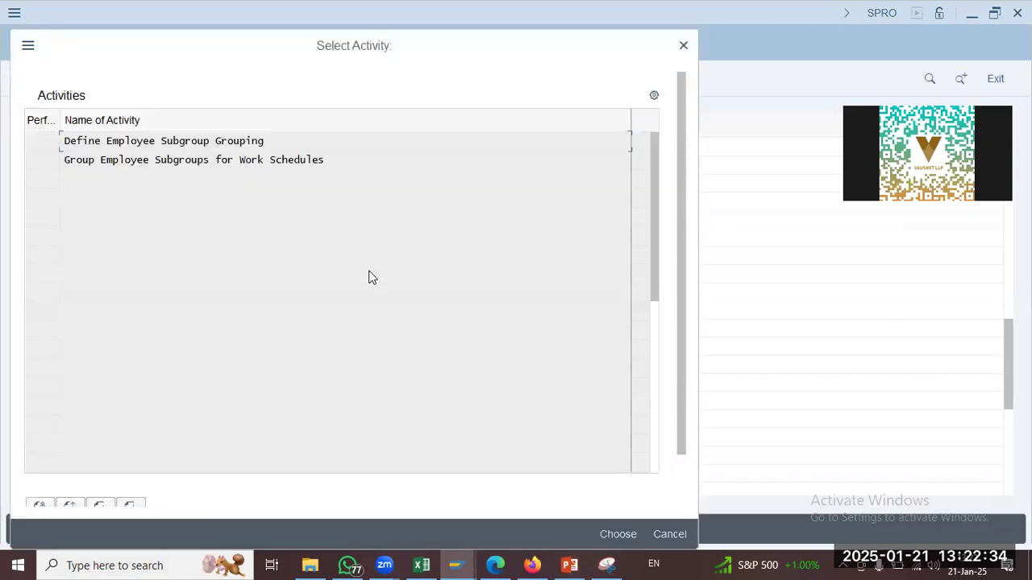
{"action": "double_click", "coordinate": [134, 162]}
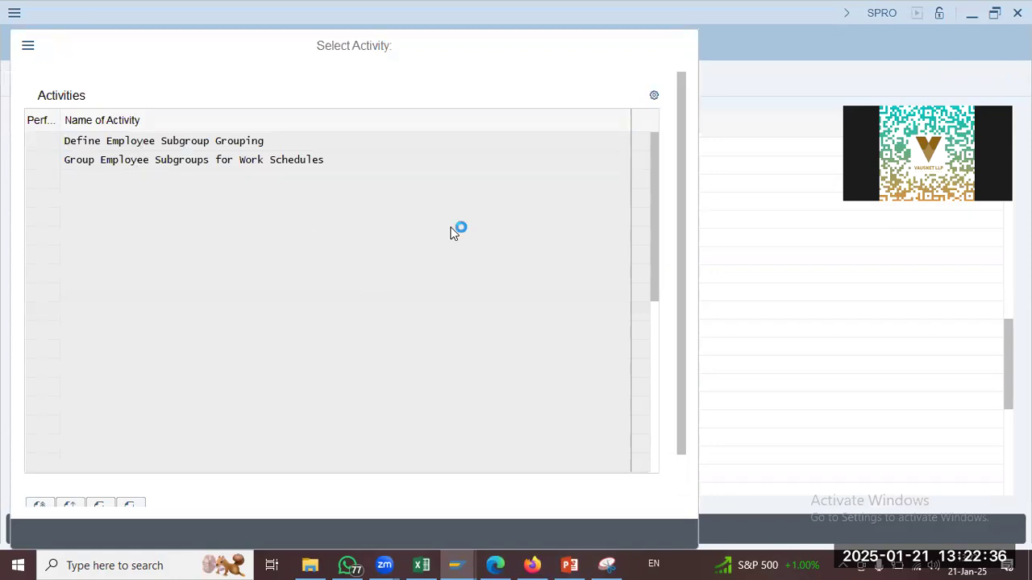
Position the employee subgroup grouping list at the Caltex - Active entries, EE group C
{"action": "left_click", "coordinate": [229, 350]}
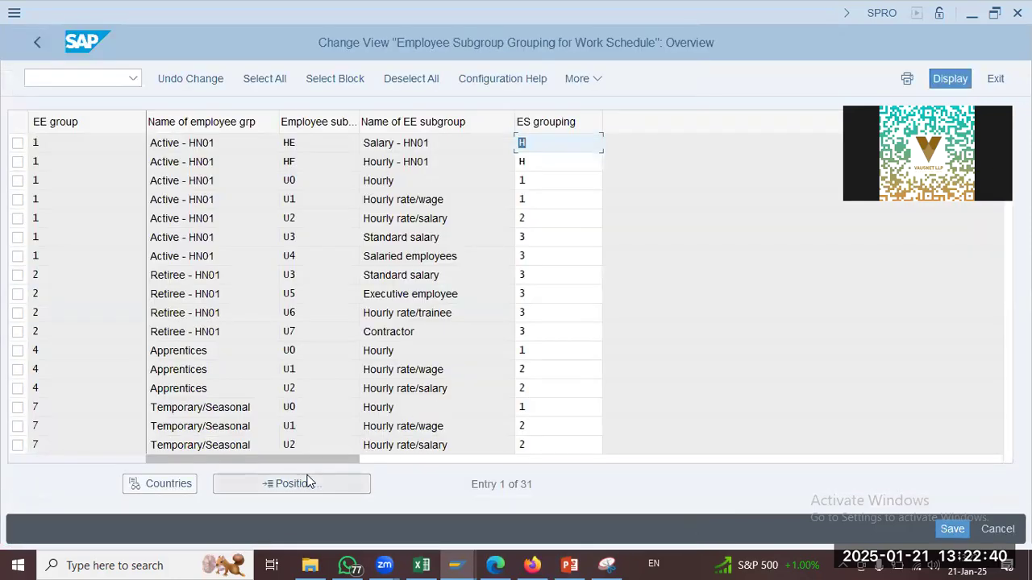
{"action": "left_click", "coordinate": [292, 483]}
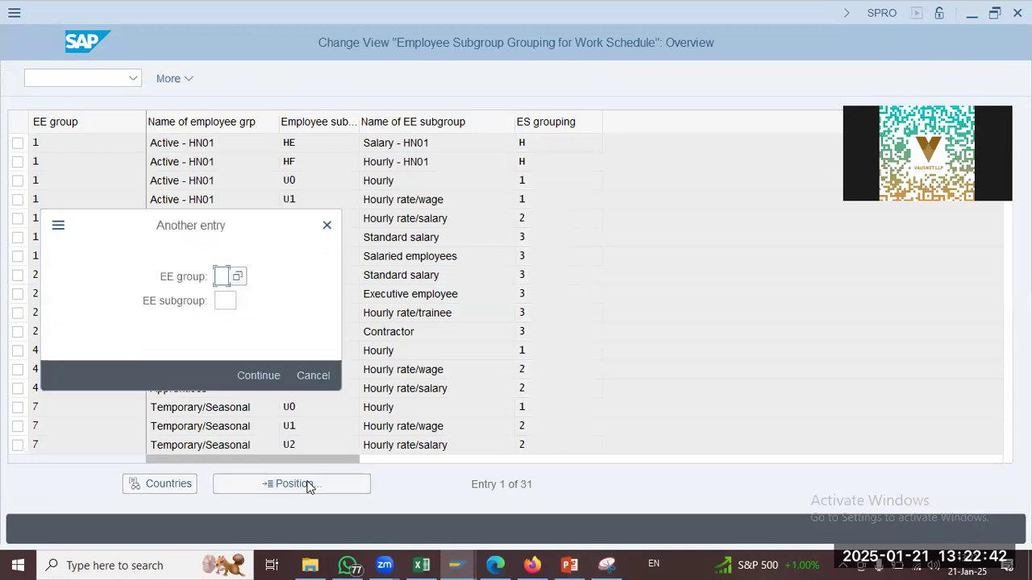
{"action": "key", "text": "Return"}
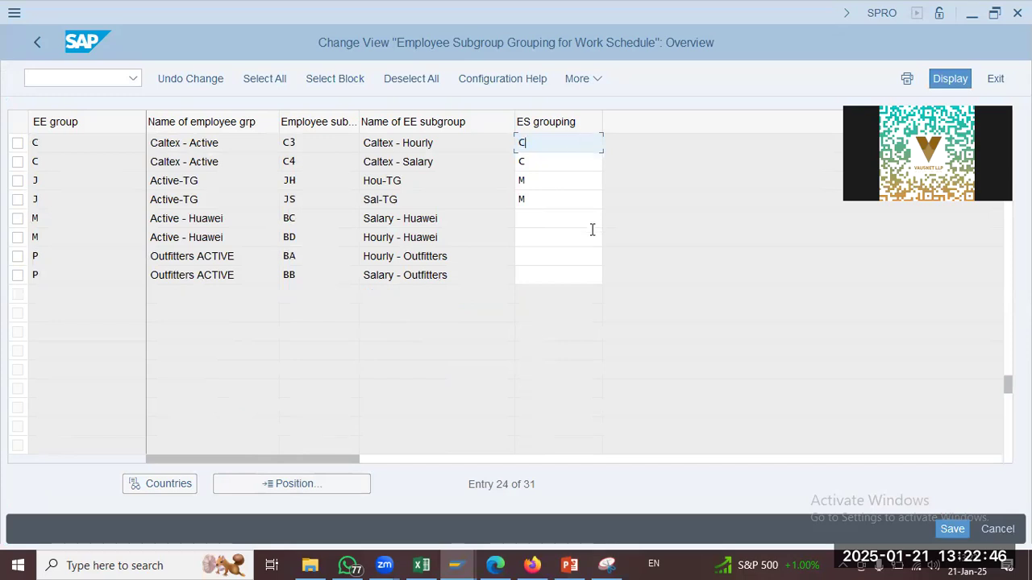
Compare the Caltex subgroup groupings in SAP with the tables on slide 11 and the configuration notes on slide 12
{"action": "key", "text": "alt+Tab"}
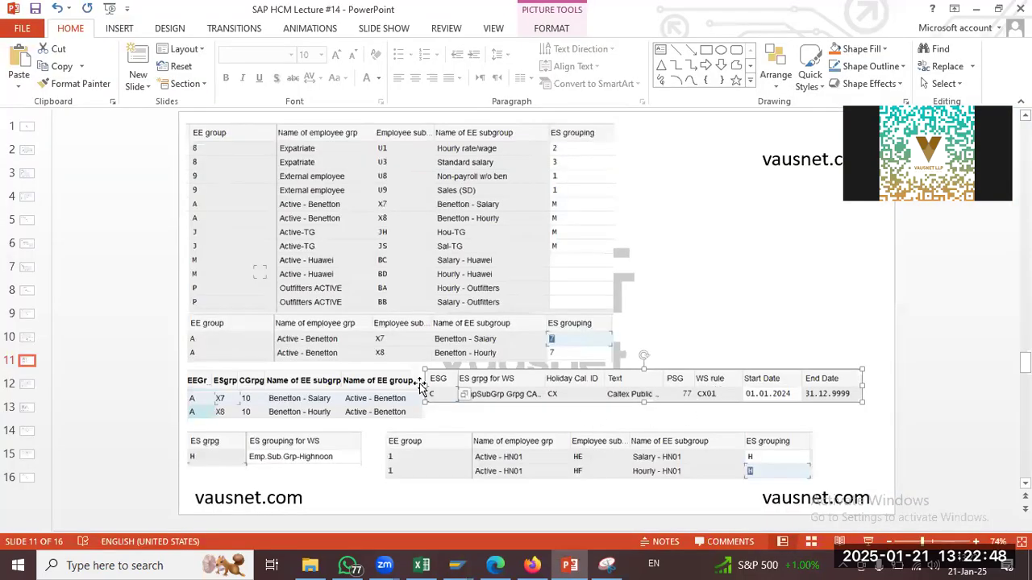
{"action": "key", "text": "alt+Tab"}
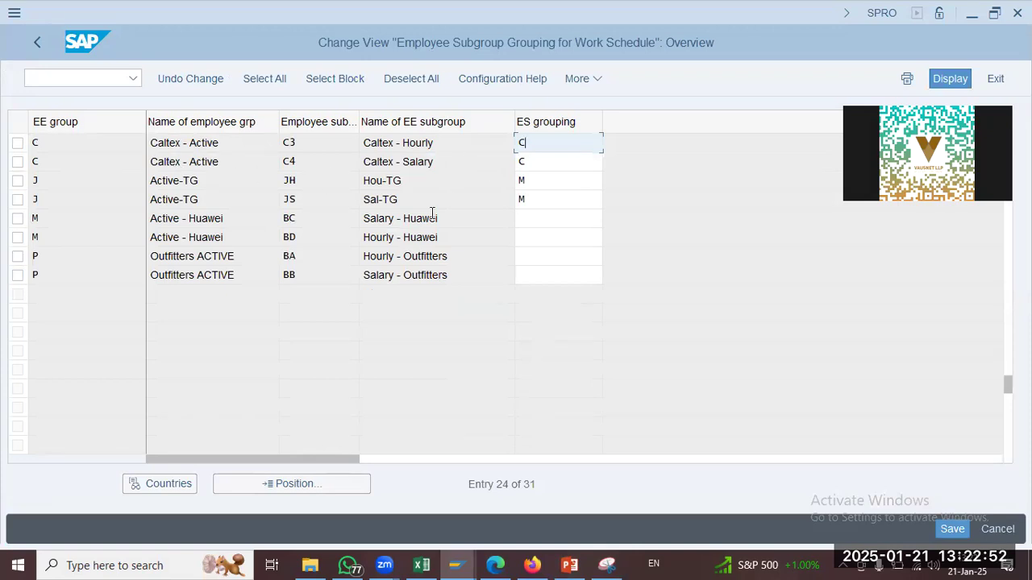
{"action": "key", "text": "alt+Tab"}
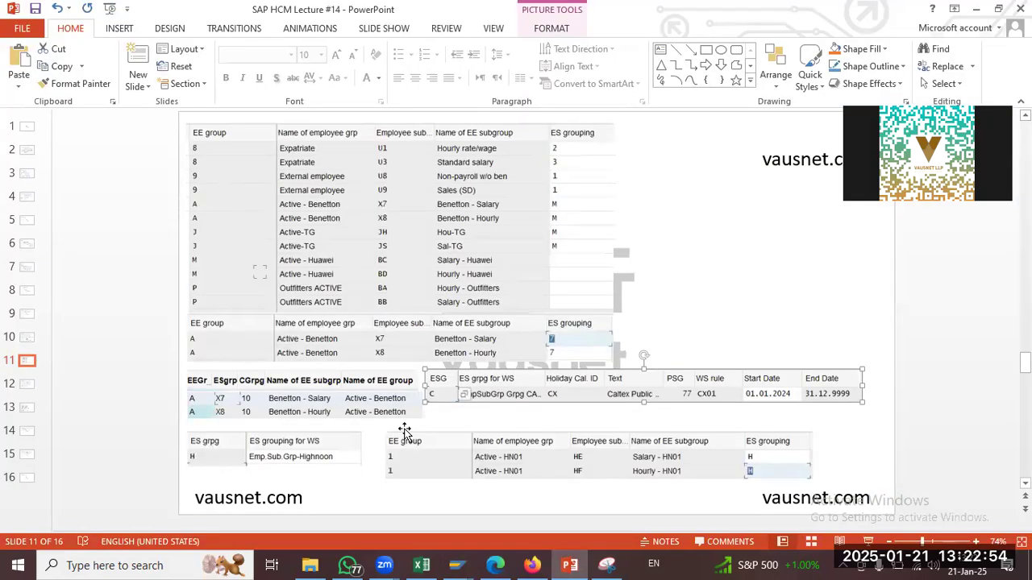
{"action": "left_click", "coordinate": [26, 385]}
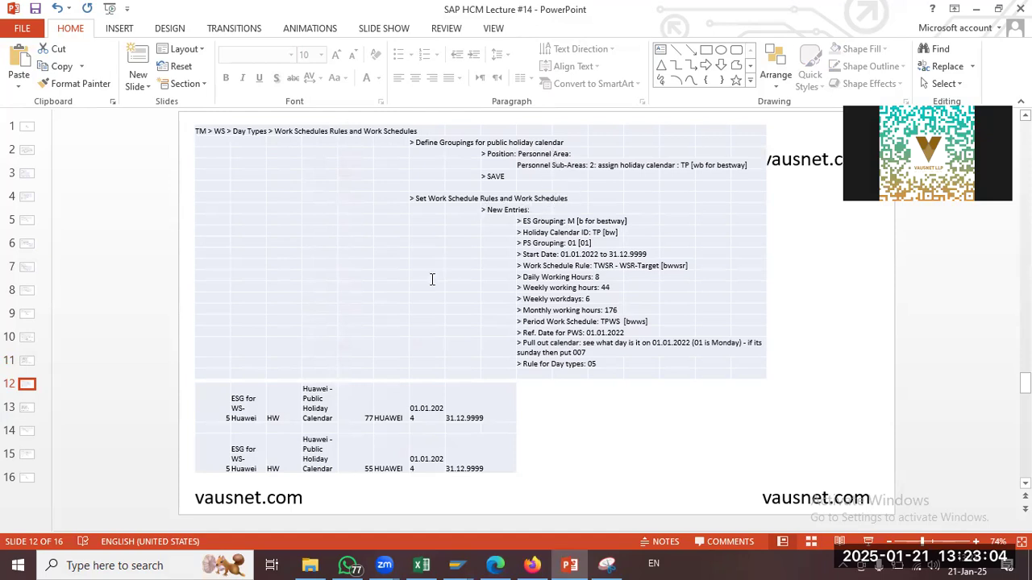
{"action": "key", "text": "alt+Tab"}
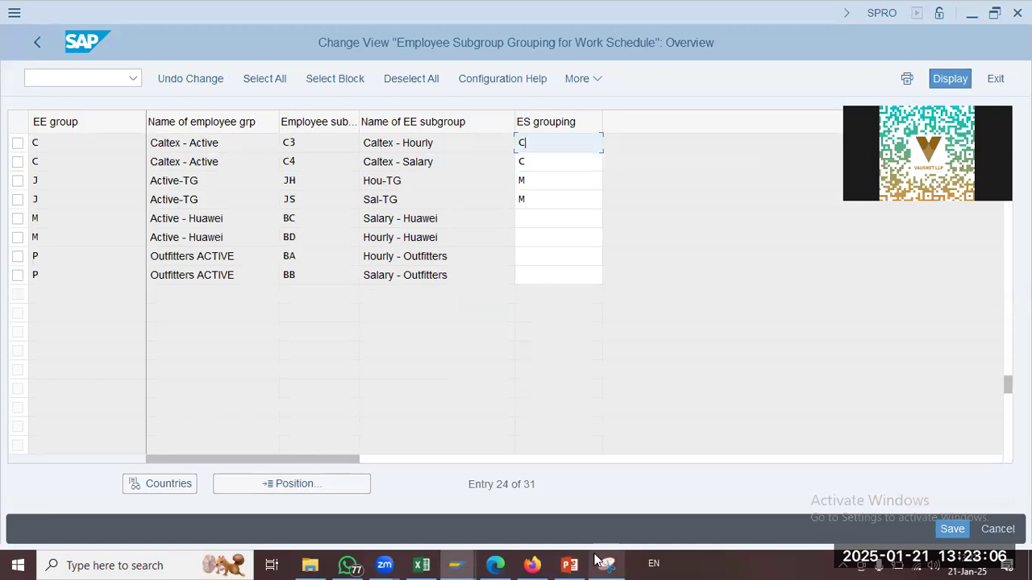
Snip the Caltex C3 and C4 grouping rows with their headings and paste them below the HN01 table on slide 11
{"action": "left_click", "coordinate": [614, 554]}
{"action": "left_click", "coordinate": [19, 50]}
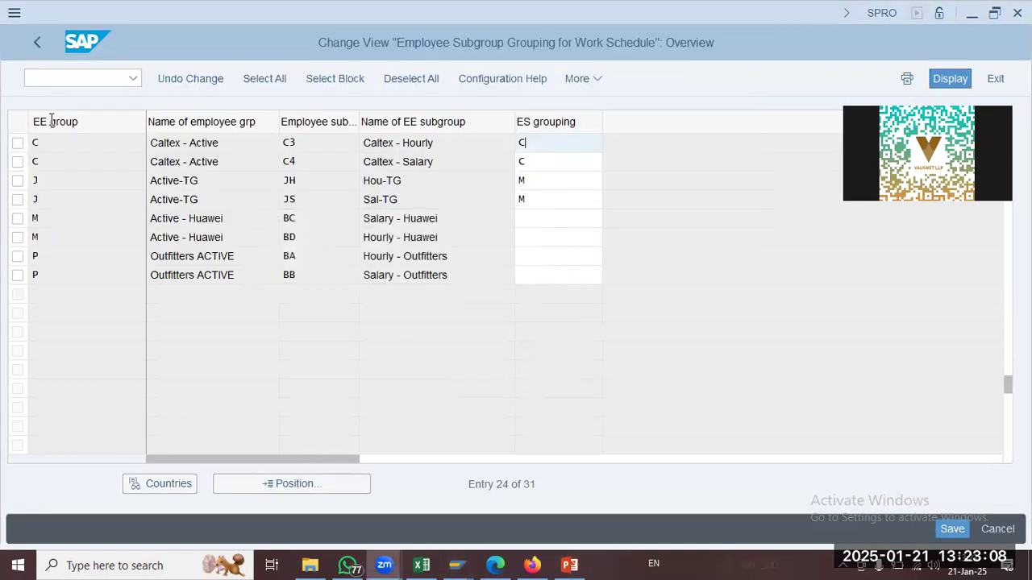
{"action": "left_click_drag", "start_coordinate": [25, 110], "coordinate": [603, 169]}
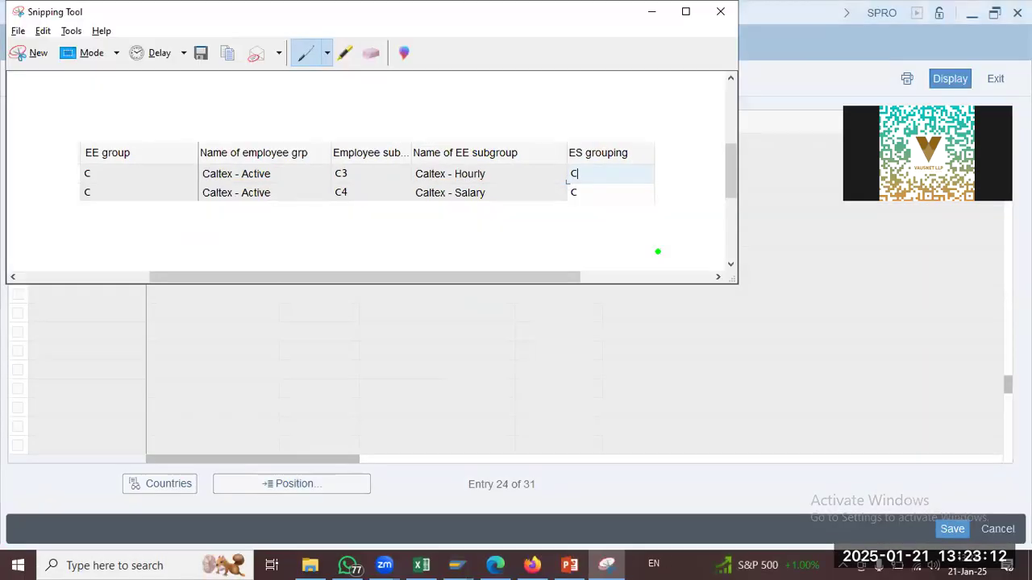
{"action": "left_click", "coordinate": [569, 564]}
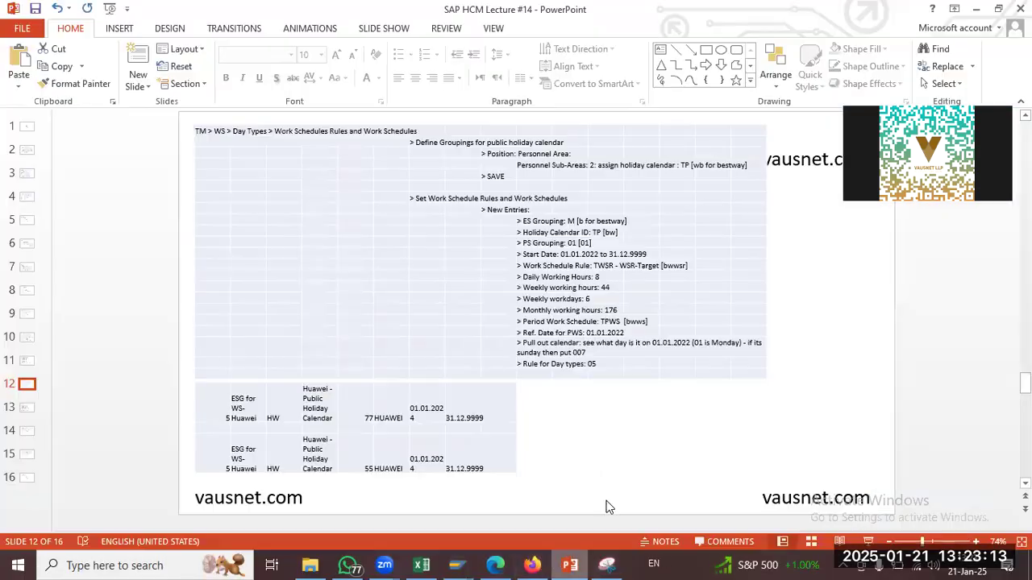
{"action": "left_click", "coordinate": [31, 360]}
{"action": "key", "text": "ctrl+v"}
{"action": "left_click_drag", "start_coordinate": [553, 295], "coordinate": [612, 486]}
Stack the HN01 and Caltex ES grouping tables directly beneath the CX01 snip on slide 11 and save the presentation
{"action": "left_click_drag", "start_coordinate": [575, 454], "coordinate": [619, 422]}
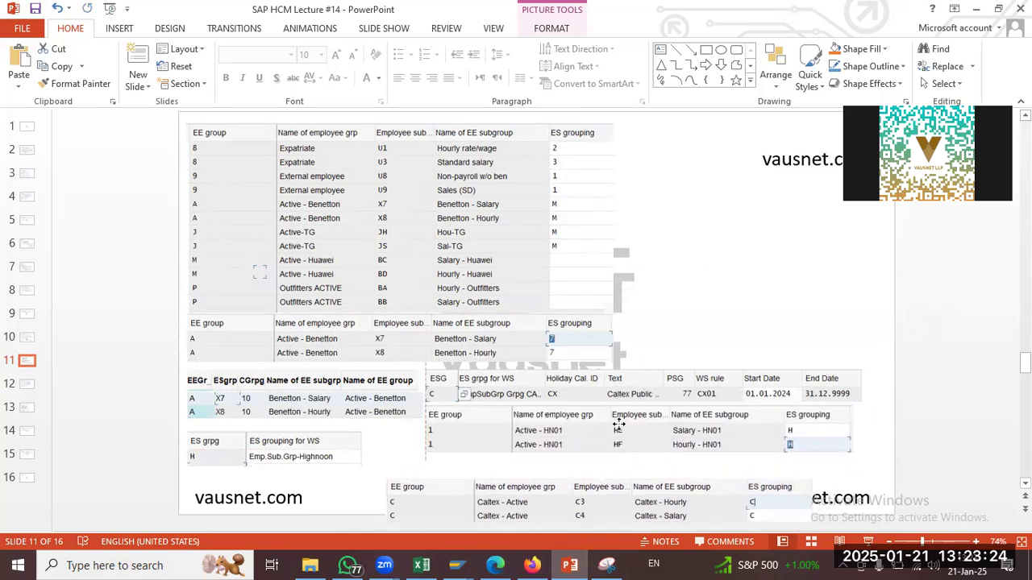
{"action": "left_click_drag", "start_coordinate": [585, 488], "coordinate": [623, 473]}
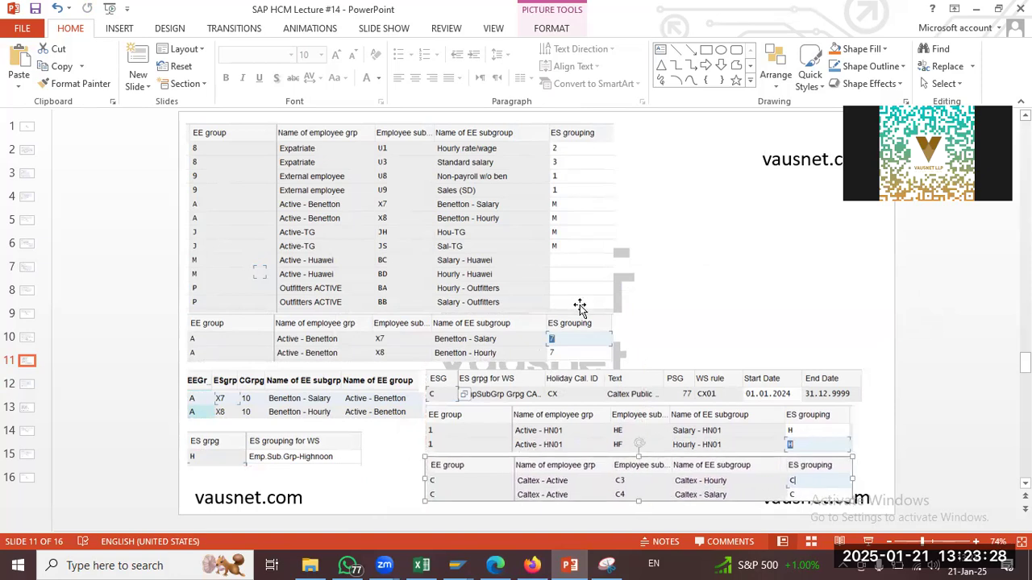
{"action": "key", "text": "ctrl+s"}
{"action": "left_click", "coordinate": [30, 385]}
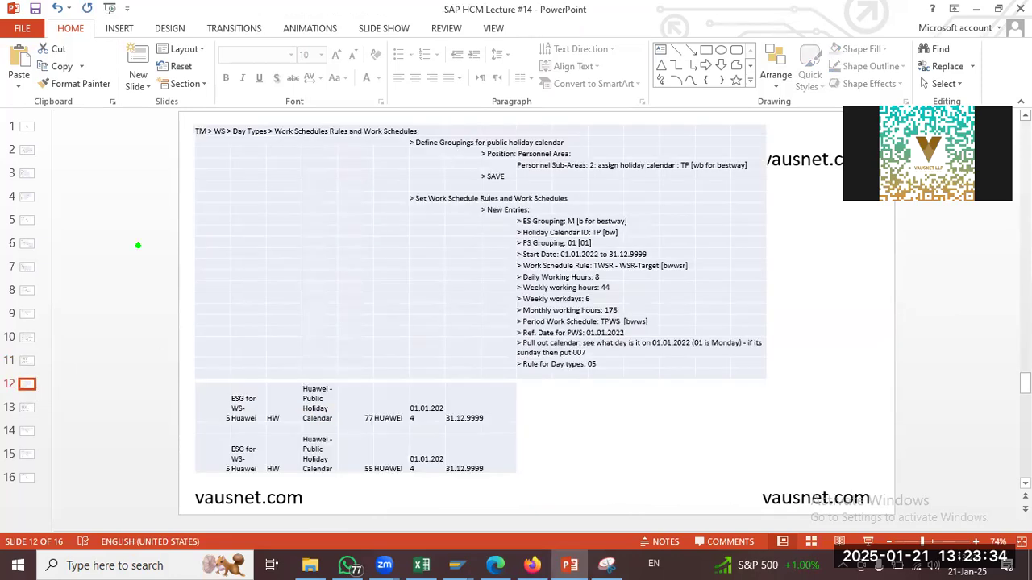
Switch to SAP and leave the employee subgroup grouping activity, returning to Work Schedule Rules and Work Schedules in the IMG
{"action": "key", "text": "alt+Tab"}
{"action": "key", "text": "alt+Tab"}
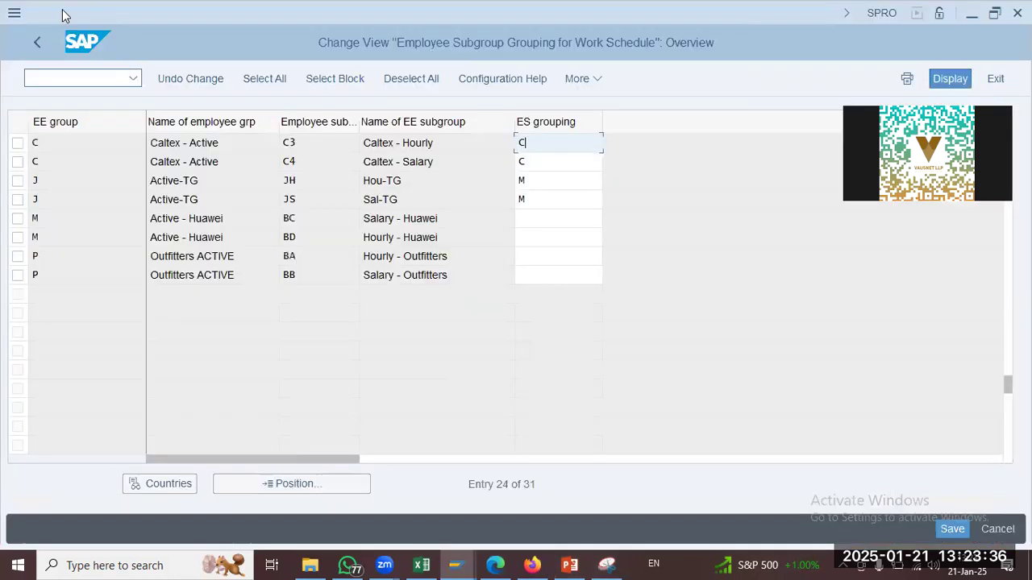
{"action": "left_click", "coordinate": [38, 43]}
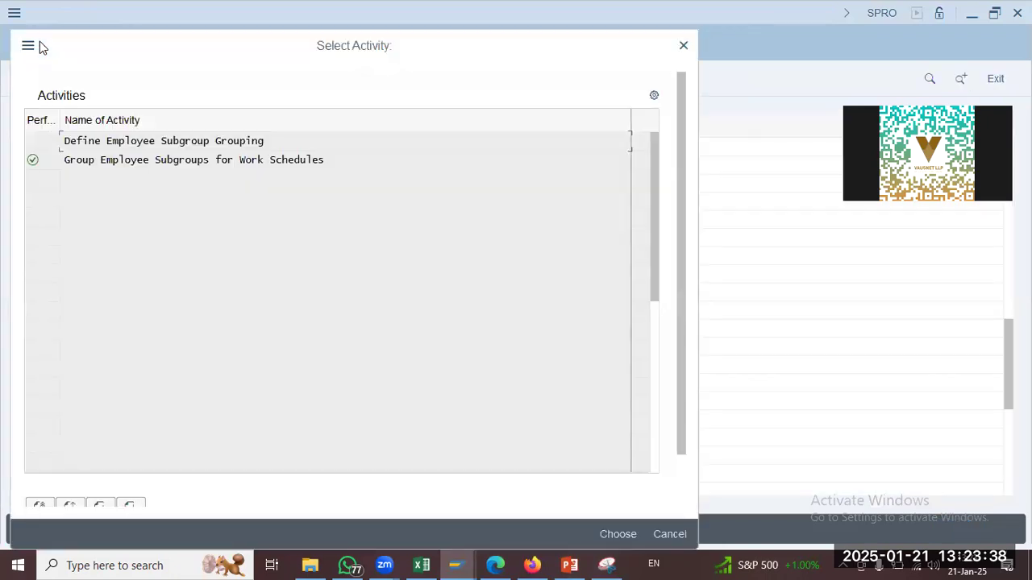
{"action": "left_click", "coordinate": [688, 539]}
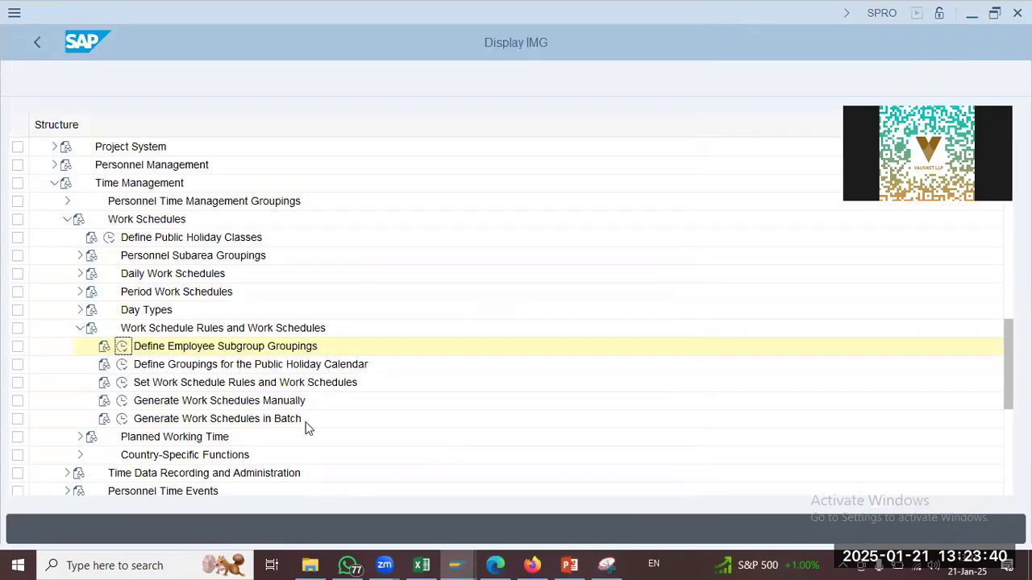
{"action": "left_click", "coordinate": [225, 328]}
Check the configuration notes on slide 12 and open the Set Work Schedule Rules and Work Schedules activity in SAP
{"action": "key", "text": "alt+Tab"}
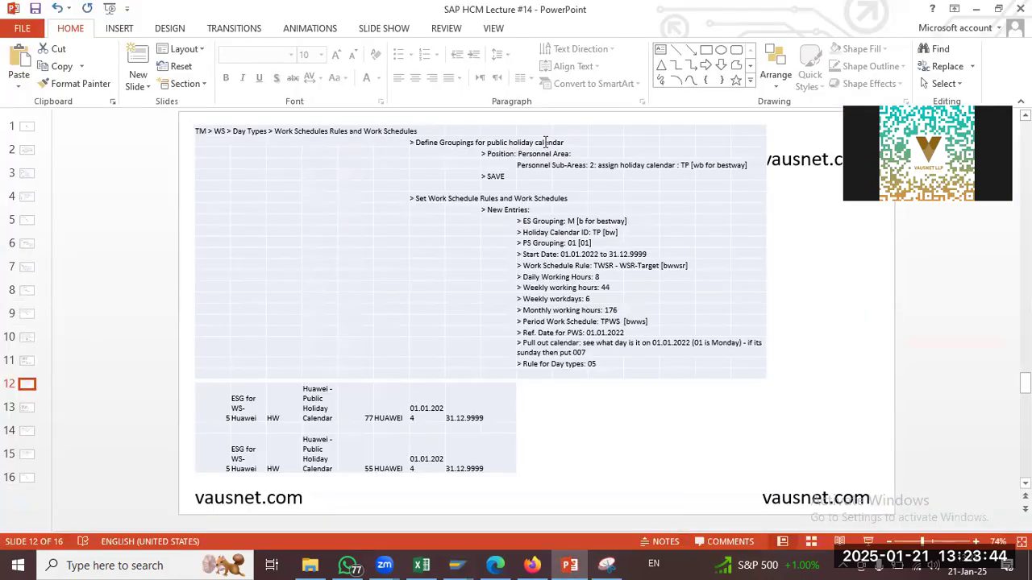
{"action": "key", "text": "alt+Tab"}
{"action": "key", "text": "Down"}
{"action": "key", "text": "Down"}
{"action": "key", "text": "alt+Tab"}
{"action": "key", "text": "alt+Tab"}
{"action": "left_click", "coordinate": [204, 383]}
{"action": "left_click", "coordinate": [121, 384]}
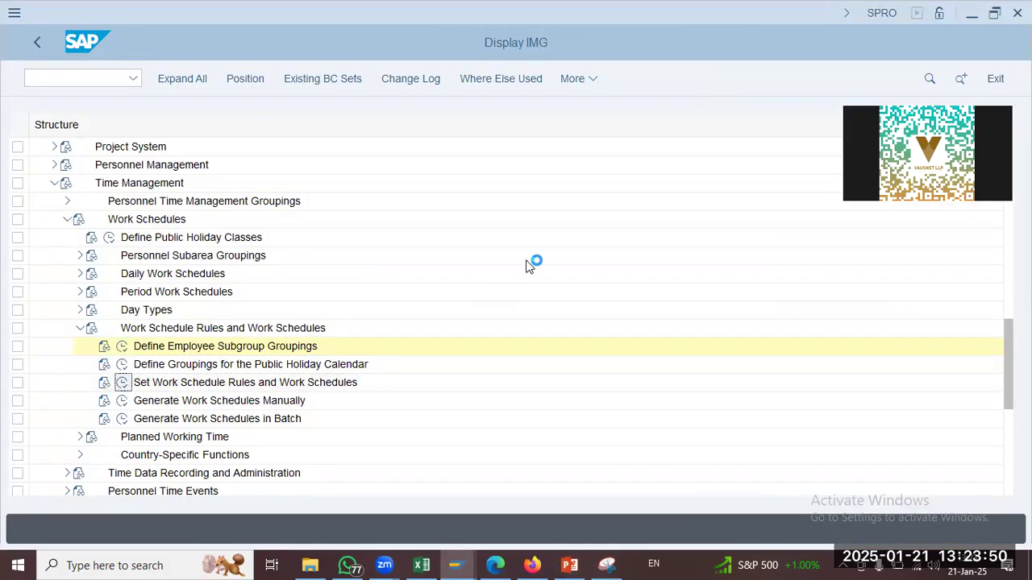
Position the work schedule rule list at the entry with ES grouping C
{"action": "key", "text": "alt+Tab"}
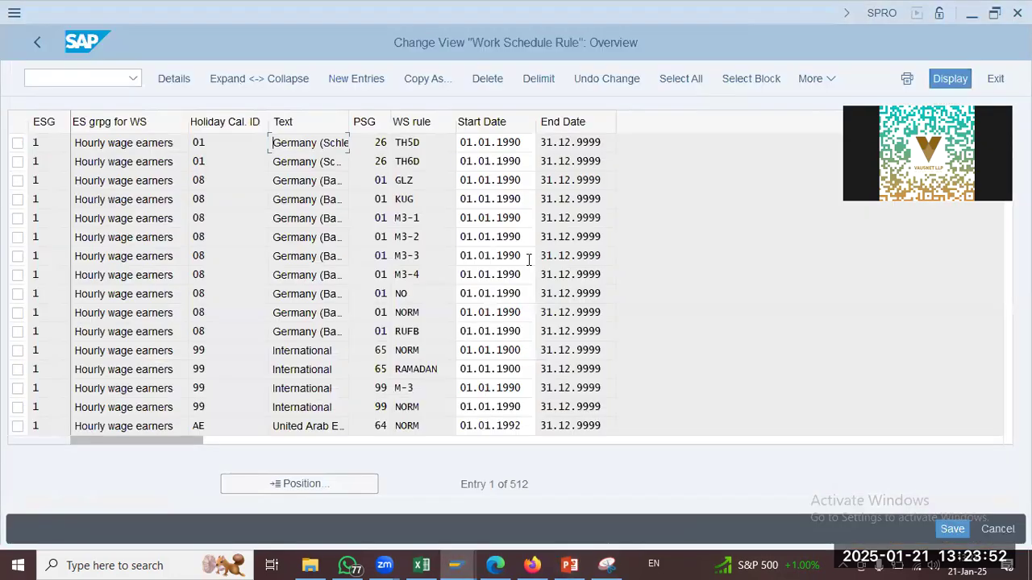
{"action": "left_click", "coordinate": [299, 484]}
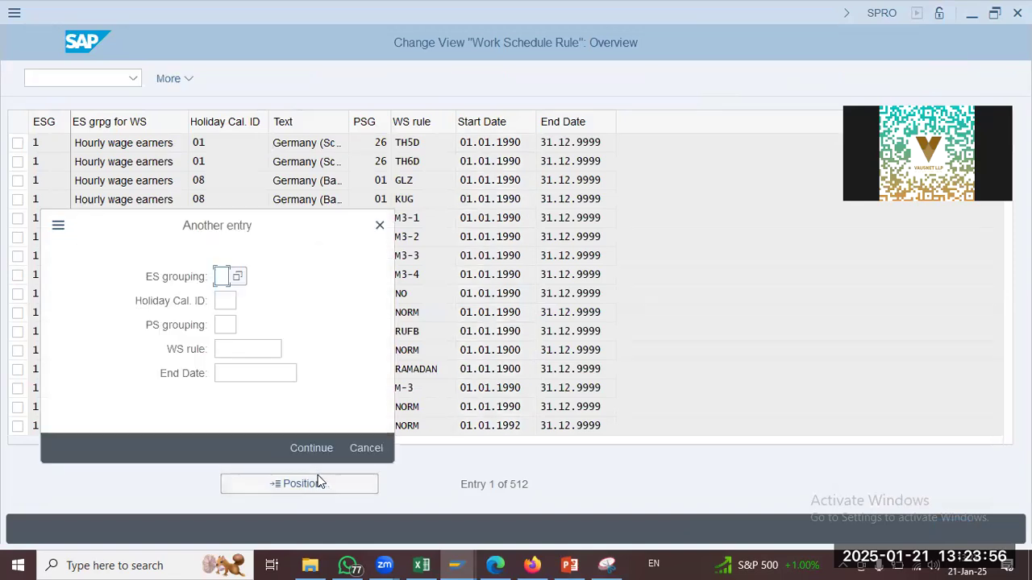
{"action": "type", "text": "c"}
{"action": "key", "text": "Return"}
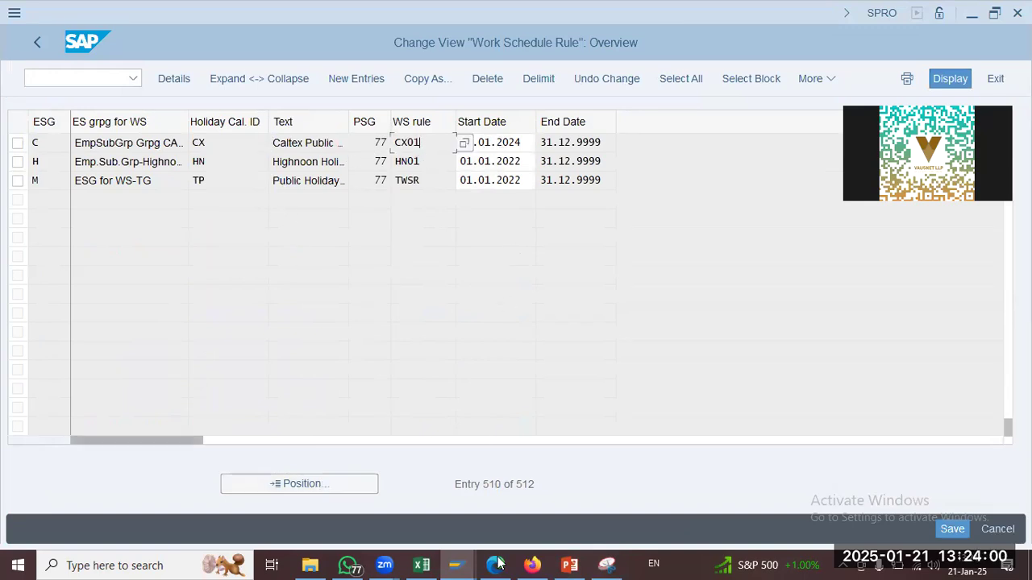
Snip the Caltex CX01 work schedule rule row with its headings and place it below the Huawei tables on slide 12
{"action": "left_click", "coordinate": [606, 565]}
{"action": "left_click", "coordinate": [30, 56]}
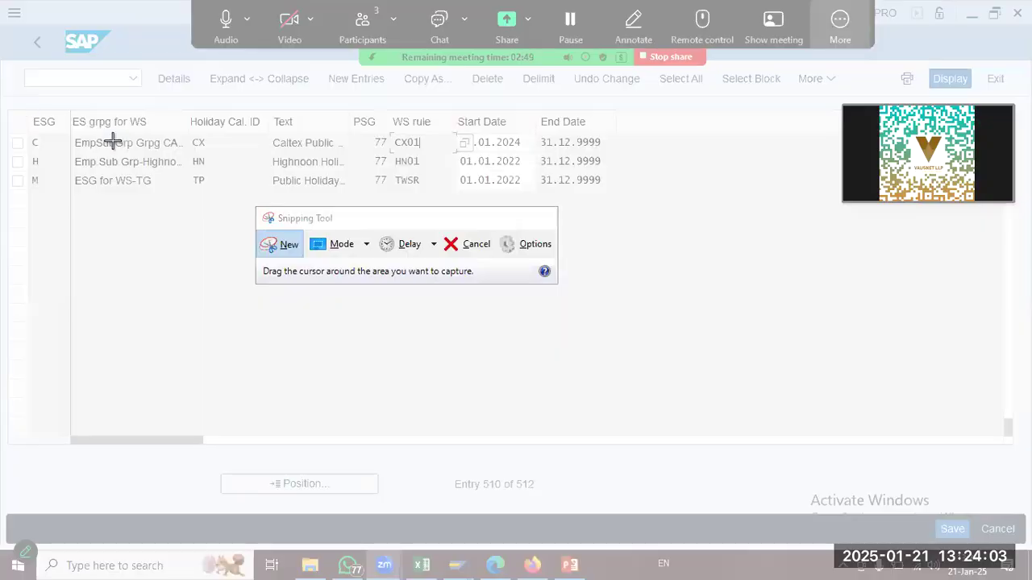
{"action": "left_click_drag", "start_coordinate": [26, 108], "coordinate": [617, 150]}
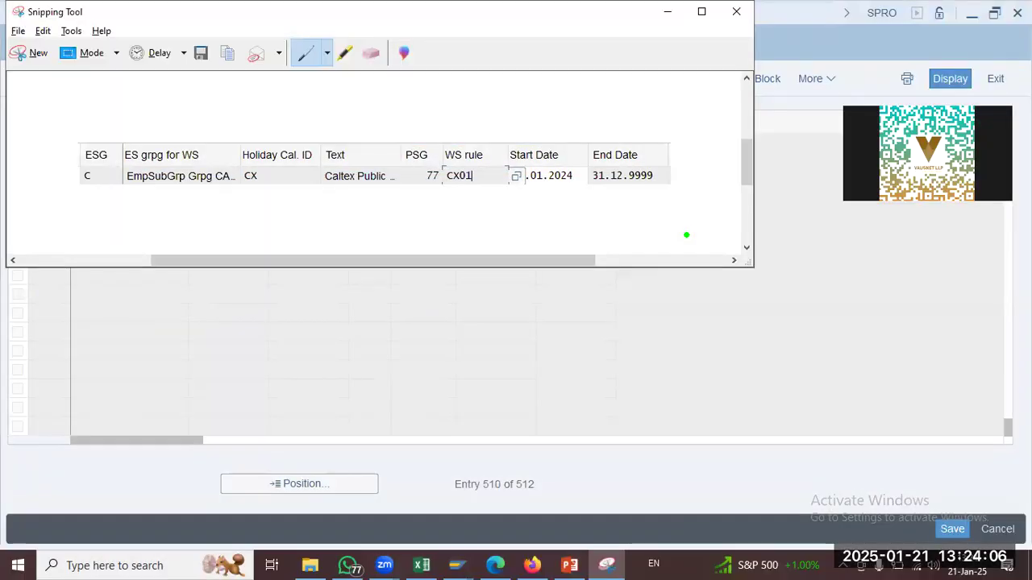
{"action": "left_click", "coordinate": [569, 565]}
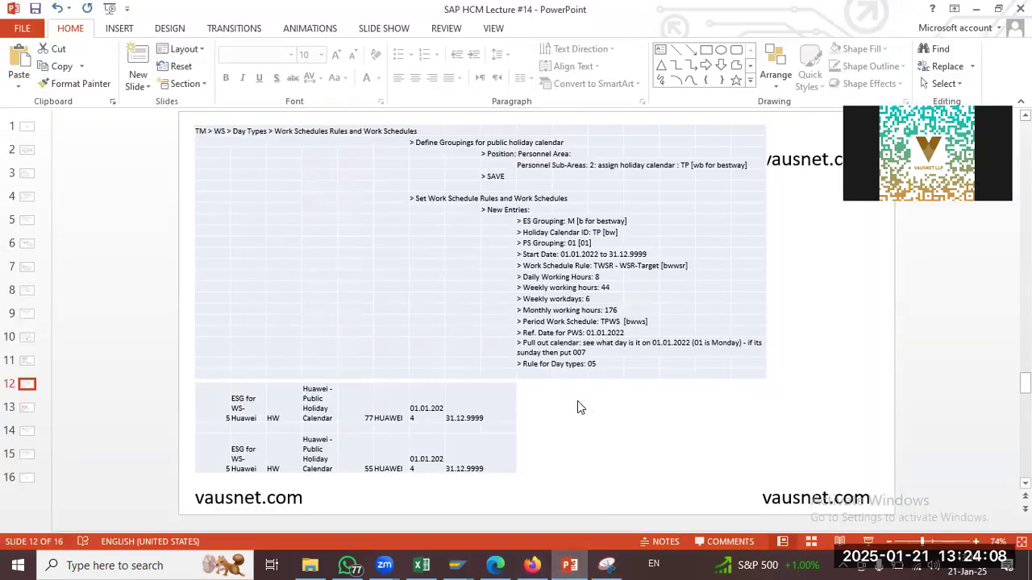
{"action": "key", "text": "ctrl+v"}
{"action": "left_click_drag", "start_coordinate": [534, 312], "coordinate": [410, 488]}
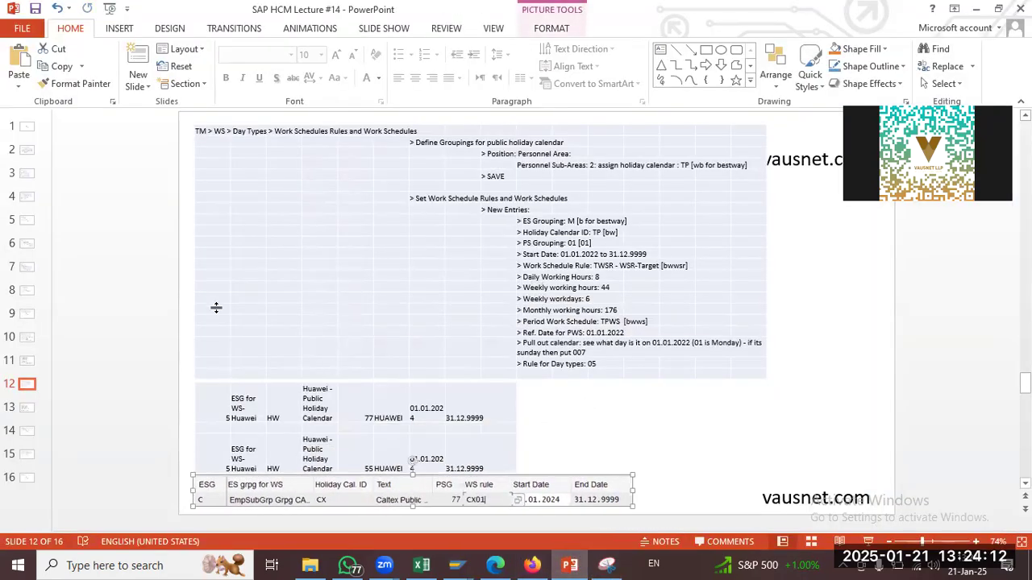
Examine the holiday calendar and work schedule rule tables on slide 13 and the Generate Work Schedules Manually notes on slide 14
{"action": "key", "text": "alt+Tab"}
{"action": "key", "text": "alt+Tab"}
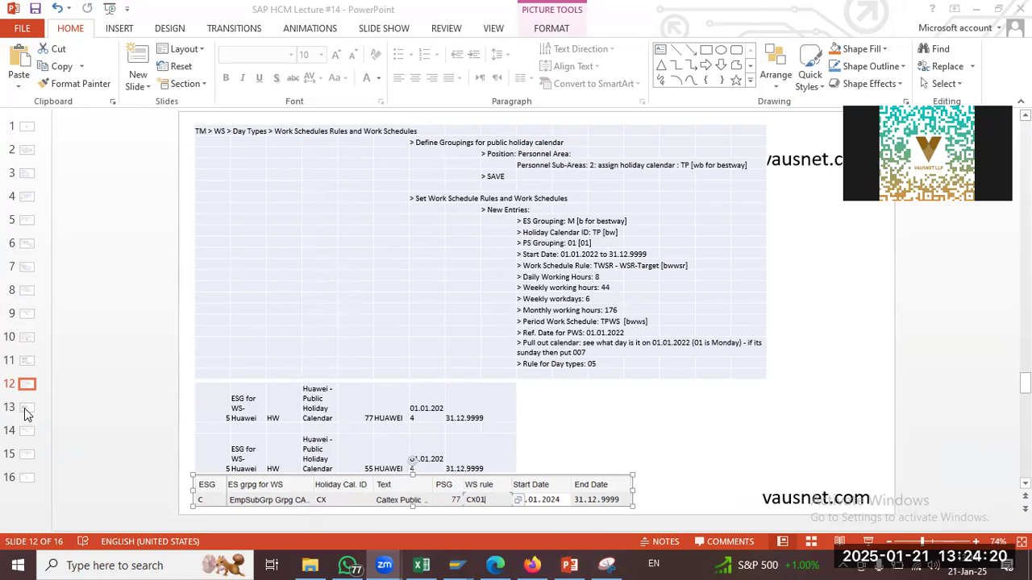
{"action": "left_click", "coordinate": [25, 412]}
{"action": "left_click", "coordinate": [18, 407]}
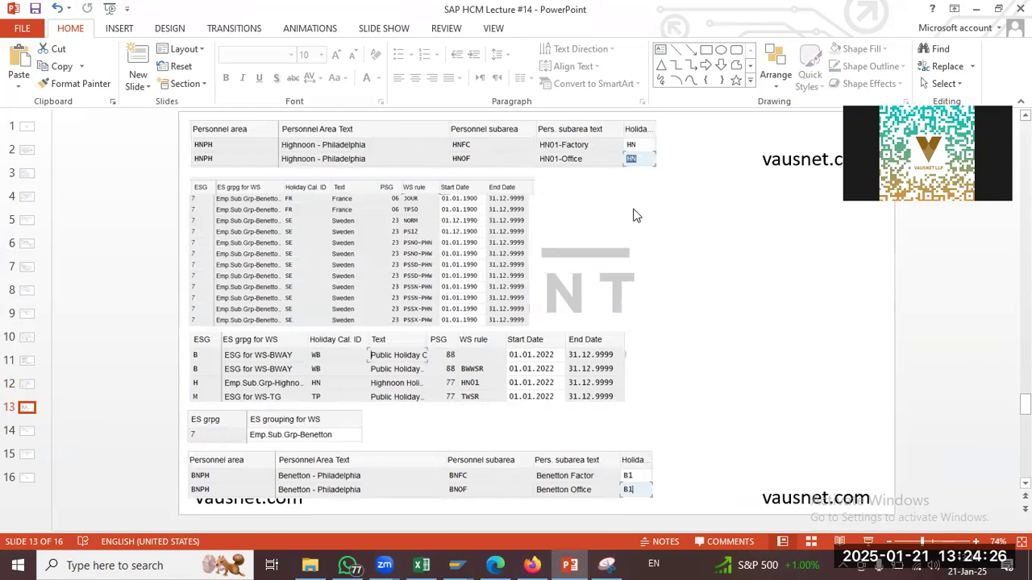
{"action": "left_click", "coordinate": [625, 365]}
{"action": "left_click", "coordinate": [320, 245]}
{"action": "left_click", "coordinate": [375, 396]}
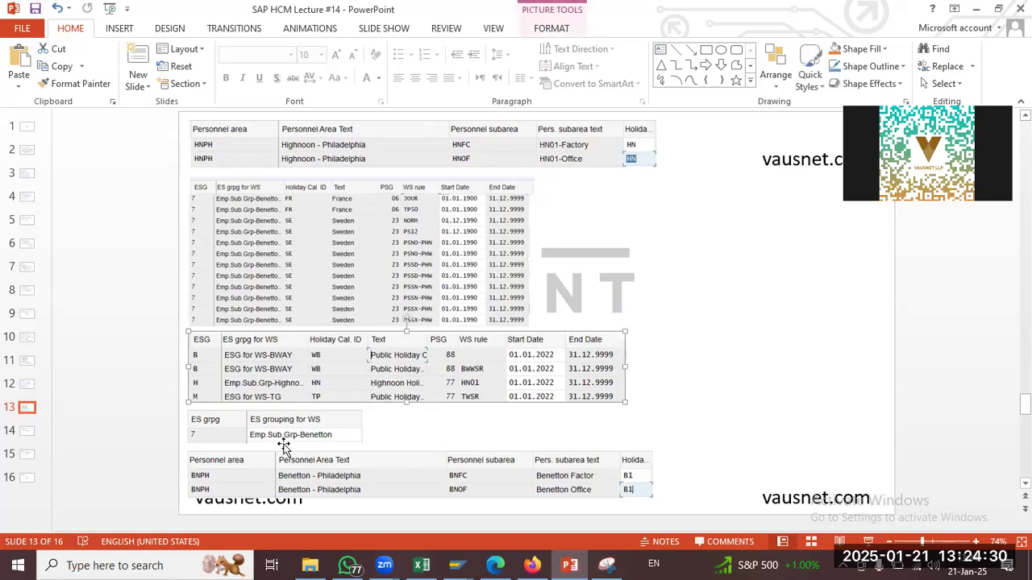
{"action": "left_click", "coordinate": [287, 433]}
{"action": "left_click", "coordinate": [307, 488]}
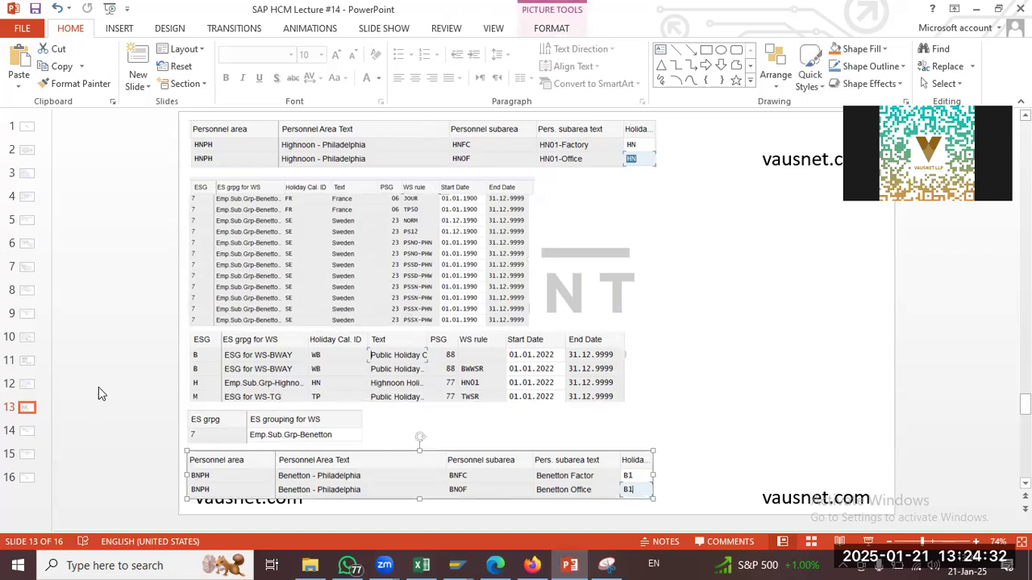
{"action": "left_click", "coordinate": [27, 435]}
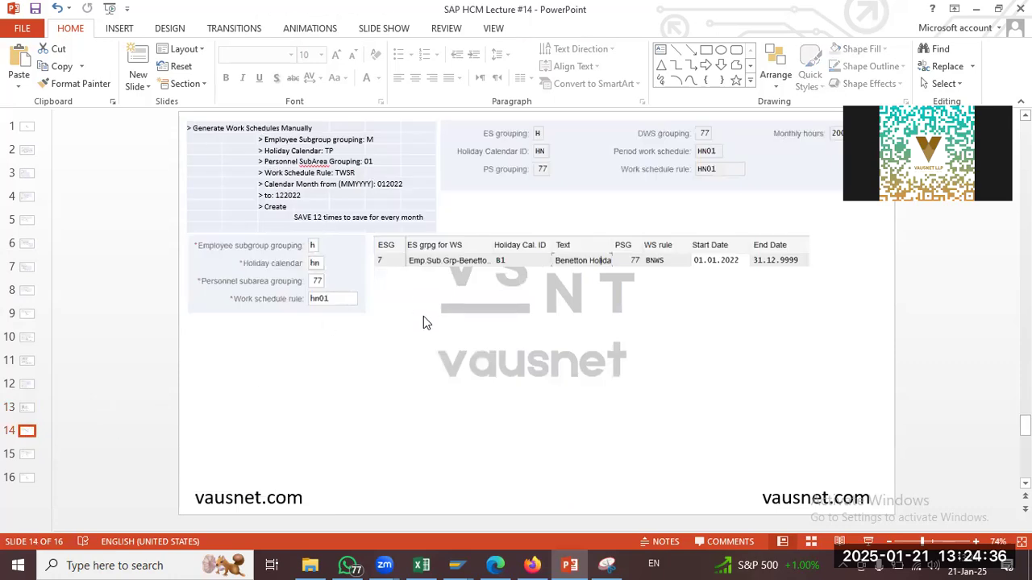
Return to SAP, leave the work schedule rule list and open the Generate Work Schedules Manually activity
{"action": "key", "text": "alt+Tab"}
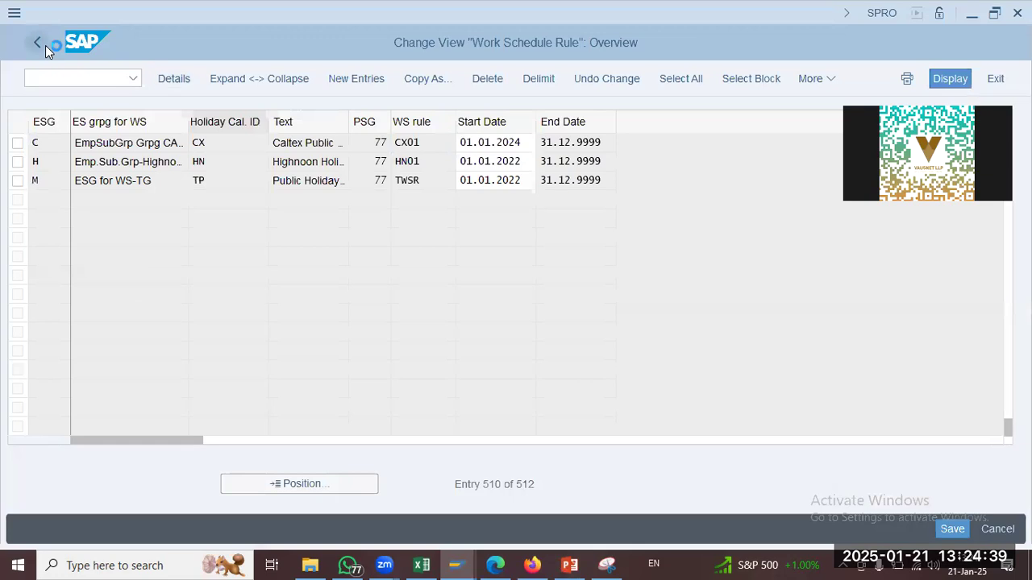
{"action": "left_click", "coordinate": [42, 44]}
{"action": "left_click", "coordinate": [122, 401]}
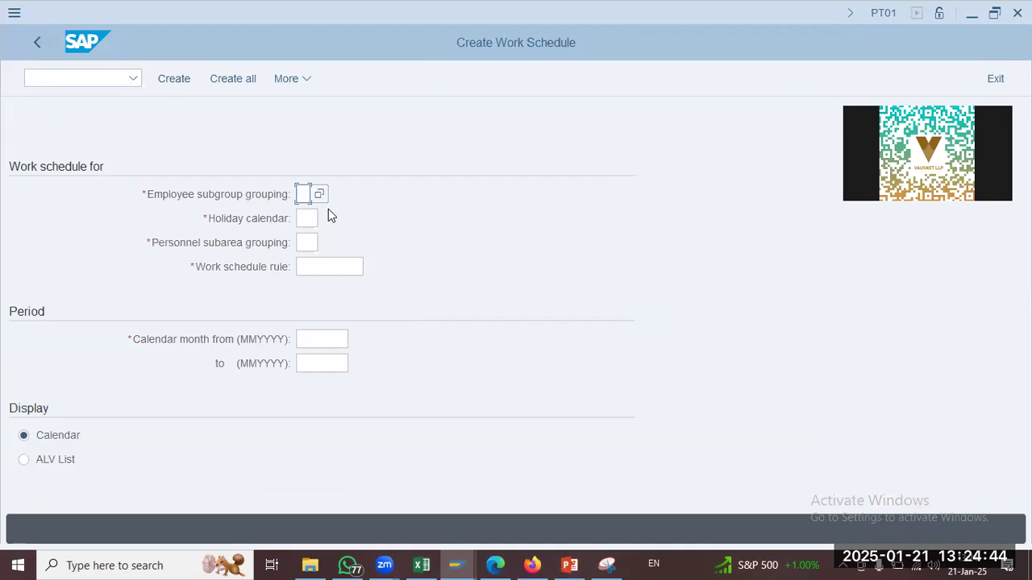
Enter employee subgroup grouping C, holiday calendar CX, personnel subarea grouping 77 and work schedule rule CX01 for the new work schedule
{"action": "type", "text": "c"}
{"action": "left_click", "coordinate": [319, 219]}
{"action": "left_click", "coordinate": [322, 247]}
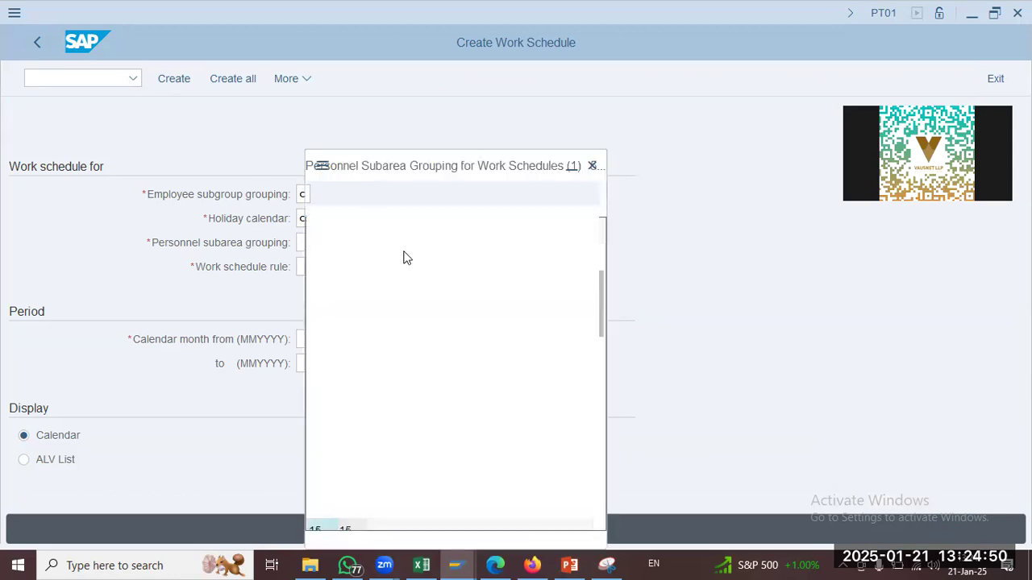
{"action": "left_click", "coordinate": [393, 230]}
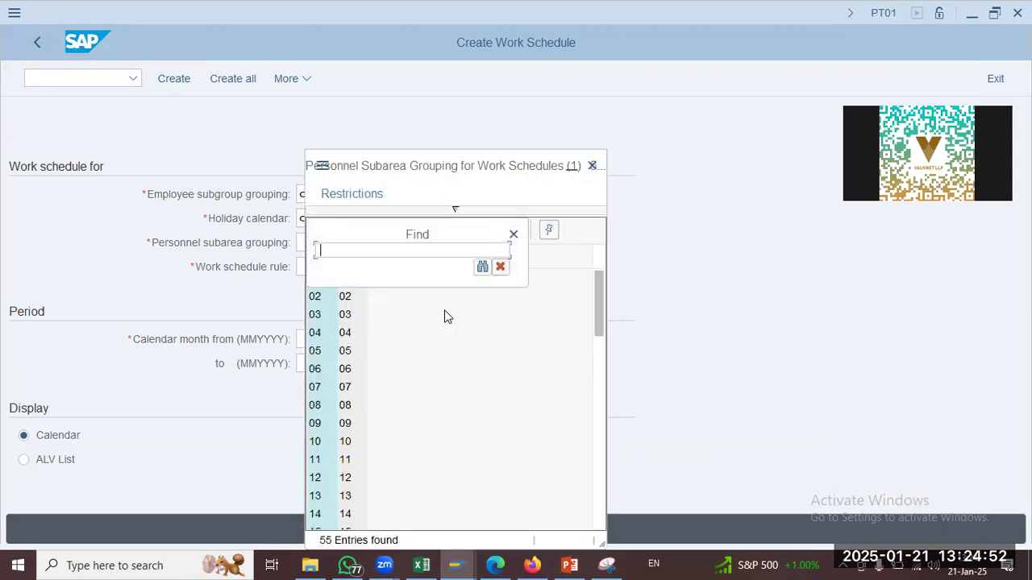
{"action": "key", "text": "Escape"}
{"action": "scroll", "coordinate": [359, 482], "scroll_direction": "down", "scroll_amount": 15}
{"action": "double_click", "coordinate": [316, 314]}
{"action": "left_click", "coordinate": [341, 271]}
{"action": "left_click", "coordinate": [374, 269]}
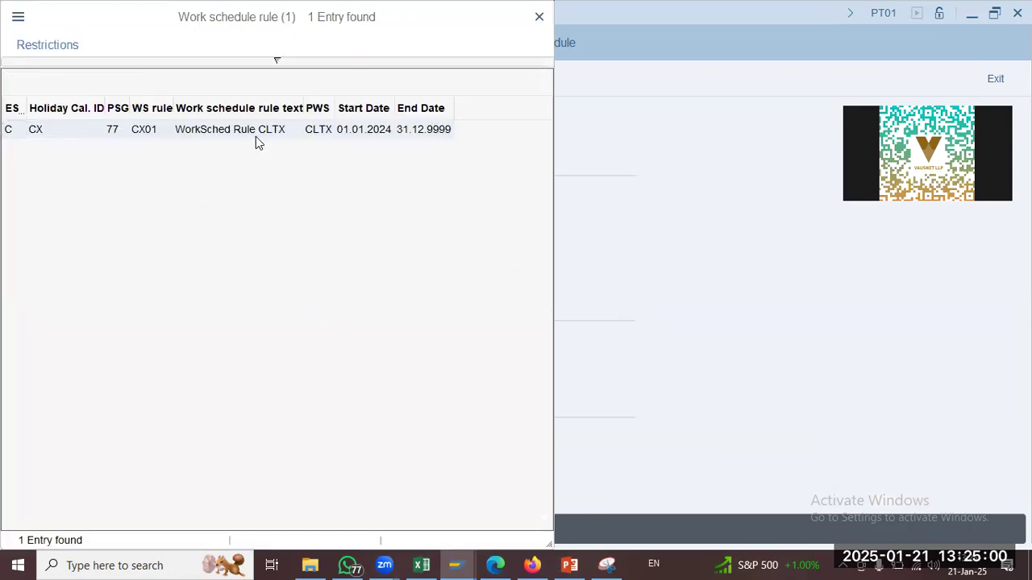
{"action": "double_click", "coordinate": [255, 137]}
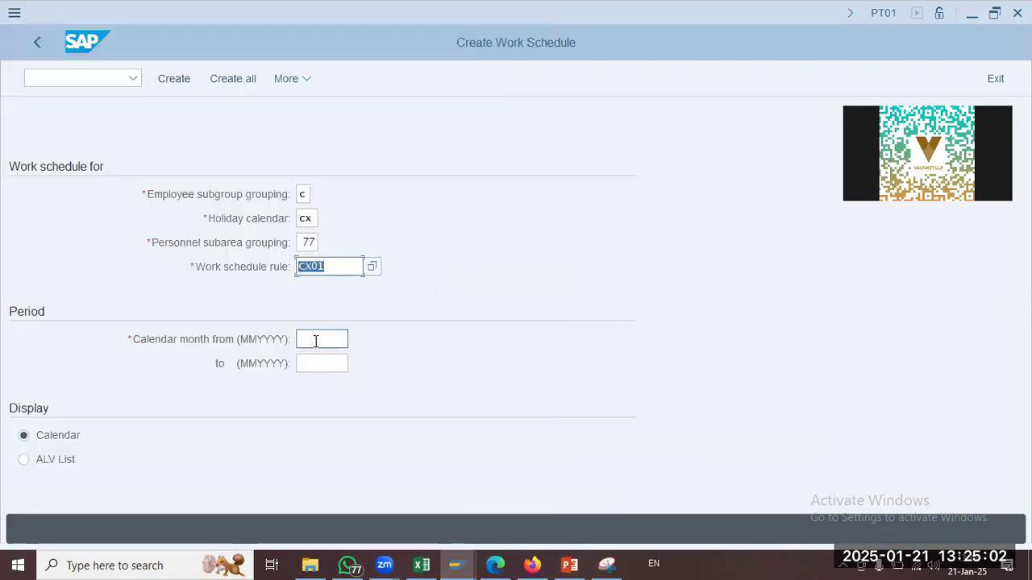
Set the period from 012024 to 122024 and create the CX01 work schedule
{"action": "left_click", "coordinate": [315, 341]}
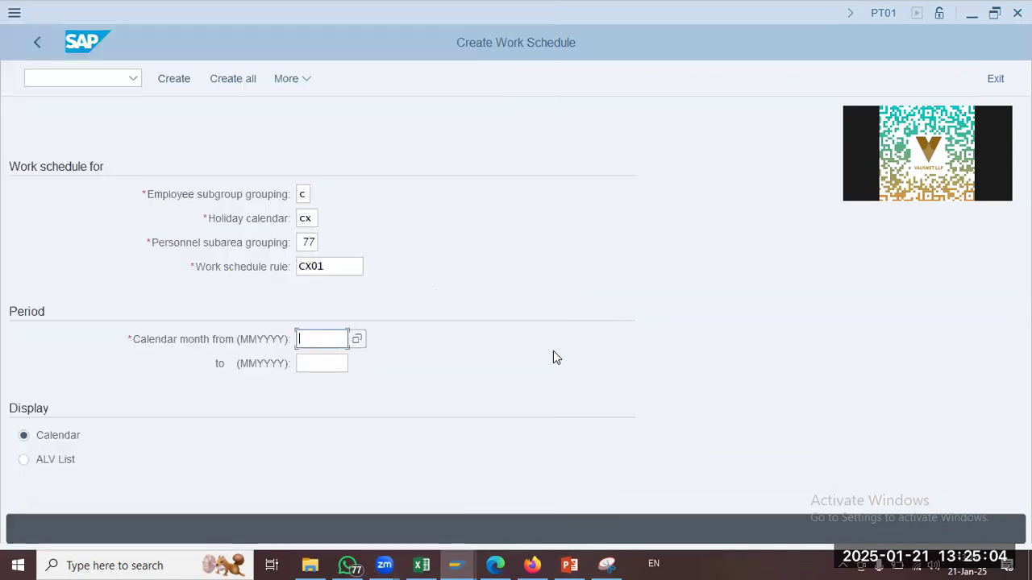
{"action": "type", "text": "01202"}
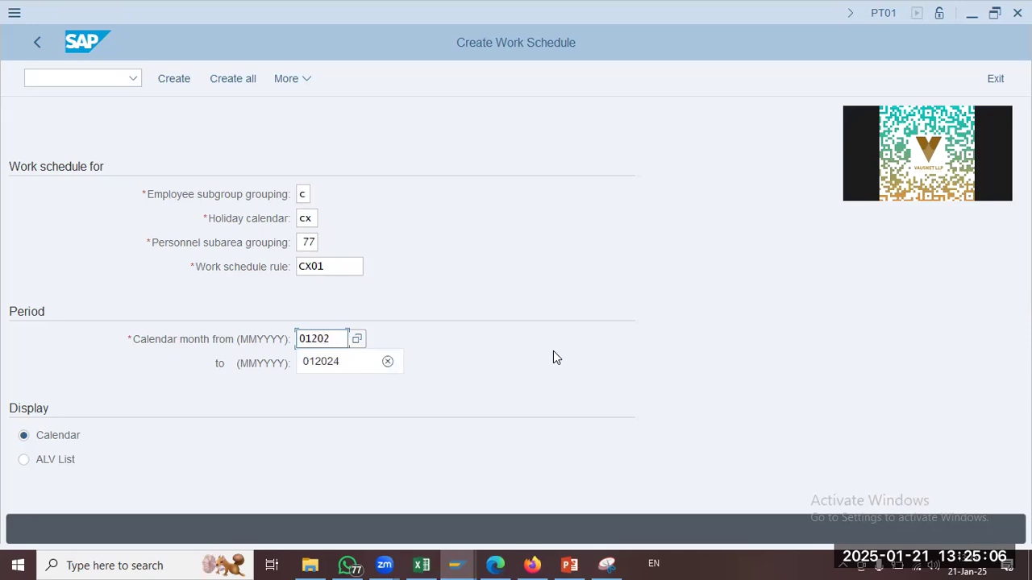
{"action": "type", "text": "4"}
{"action": "key", "text": "Tab"}
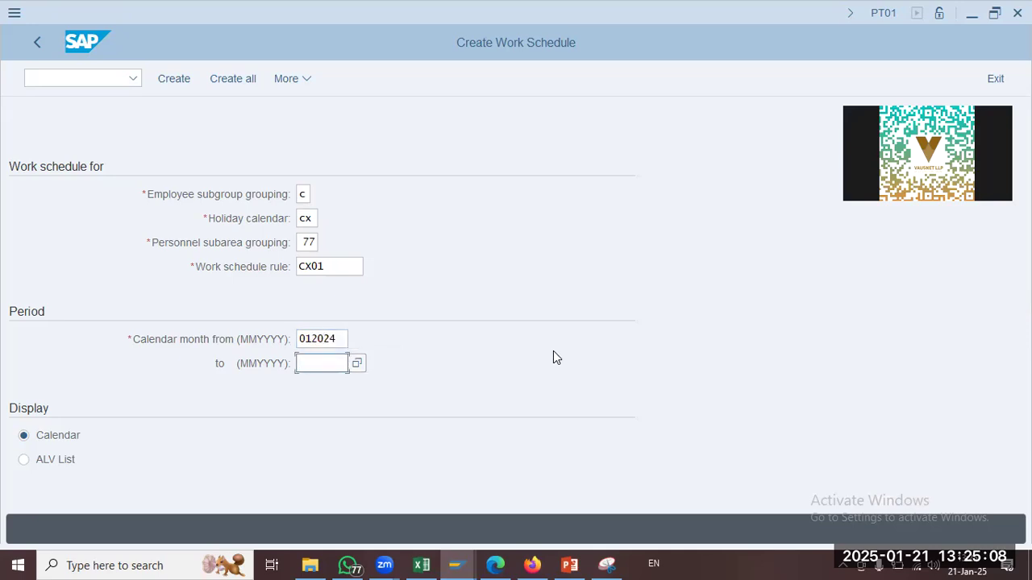
{"action": "type", "text": "122024"}
{"action": "left_click", "coordinate": [187, 81]}
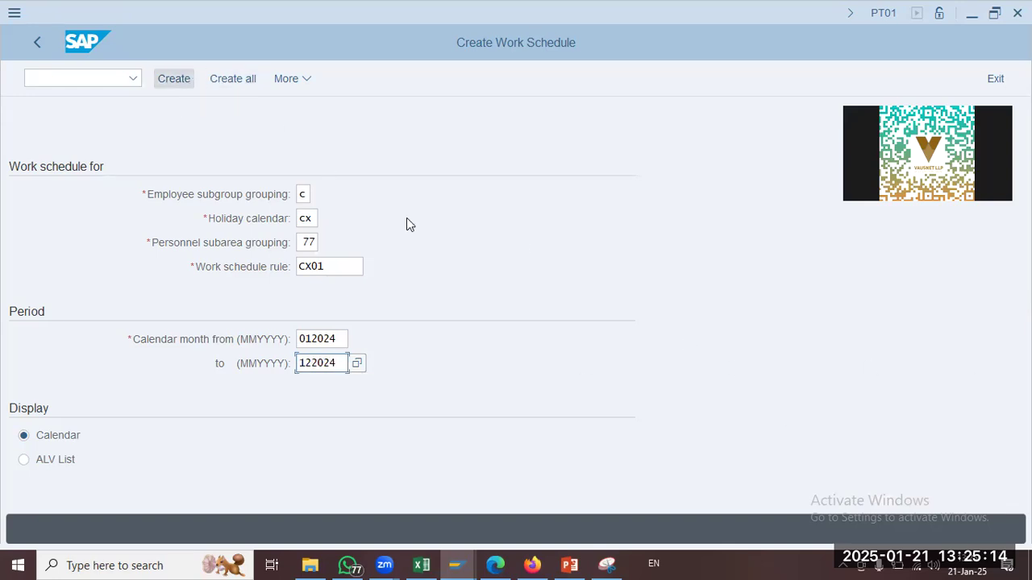
{"action": "key", "text": "alt+Tab"}
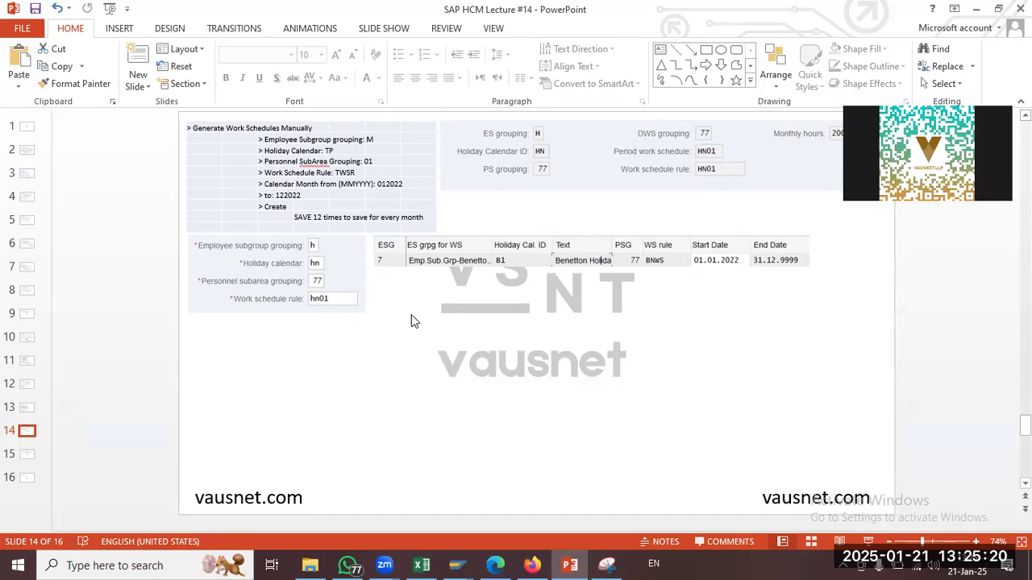
{"action": "key", "text": "alt+Tab"}
{"action": "left_click", "coordinate": [169, 80]}
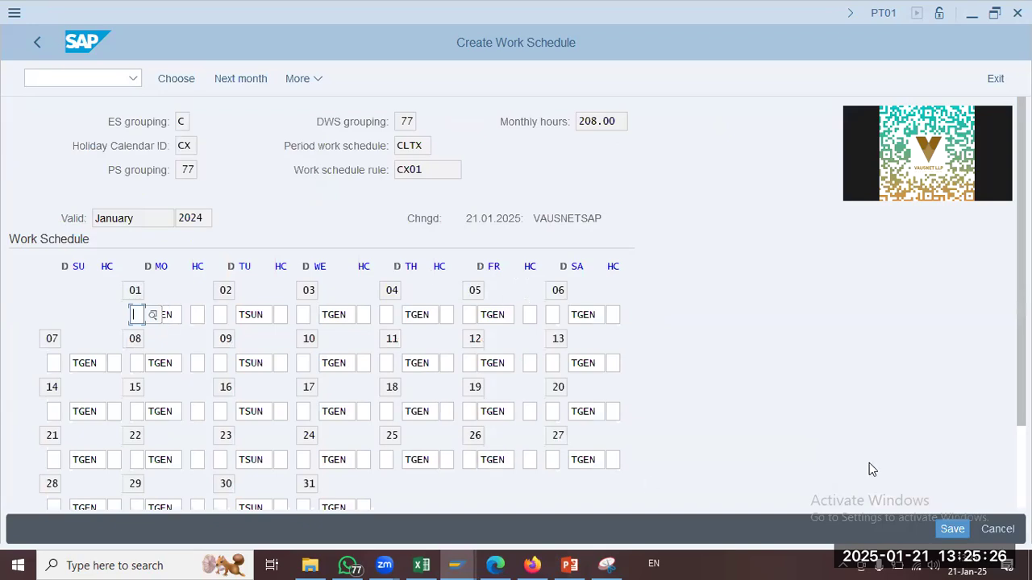
Save the generated CX01 work schedules for January, February and March 2024 under customizing request SA2K902202
{"action": "left_click", "coordinate": [948, 528]}
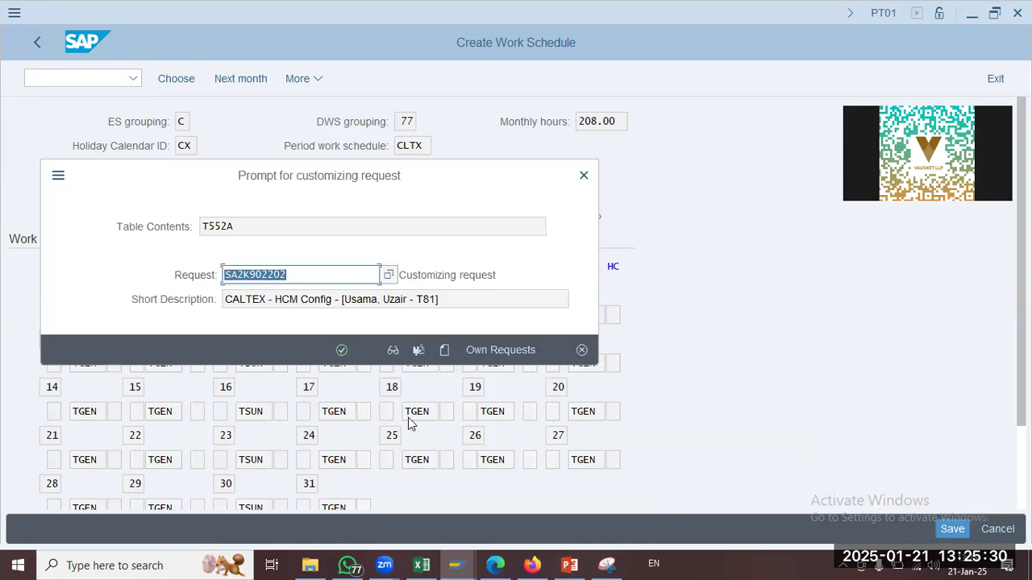
{"action": "left_click", "coordinate": [341, 349]}
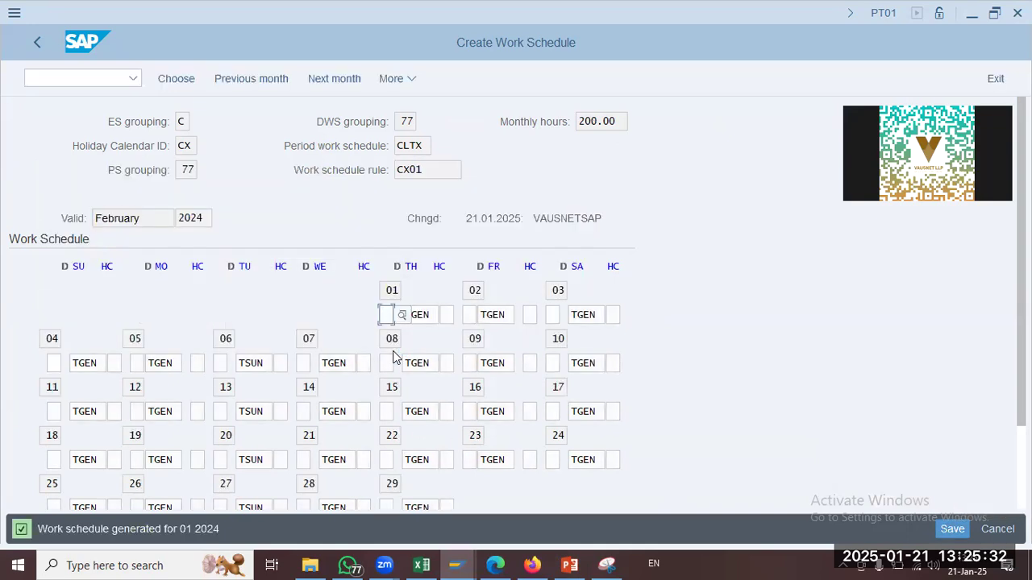
{"action": "left_click", "coordinate": [962, 532]}
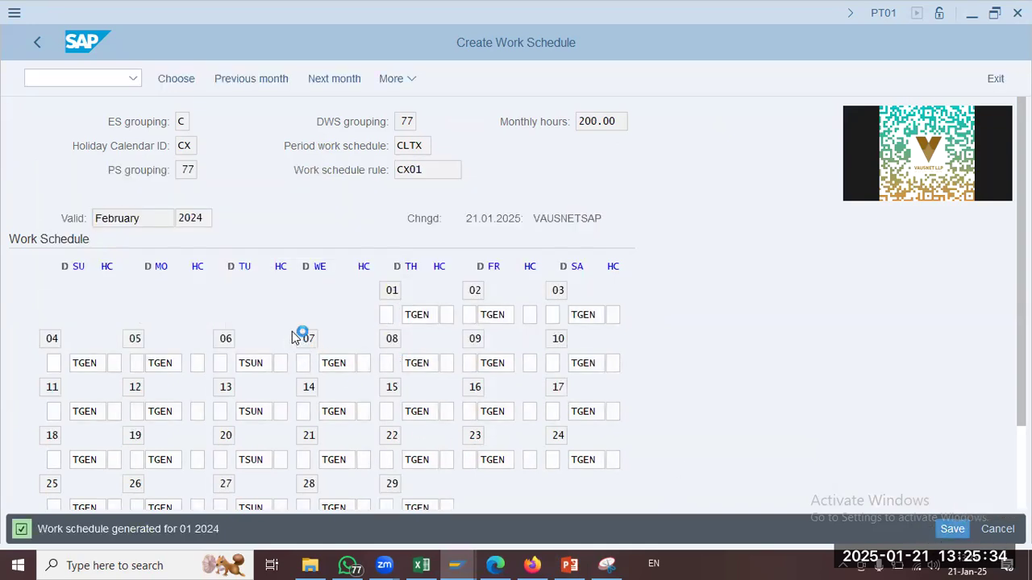
{"action": "left_click", "coordinate": [353, 348]}
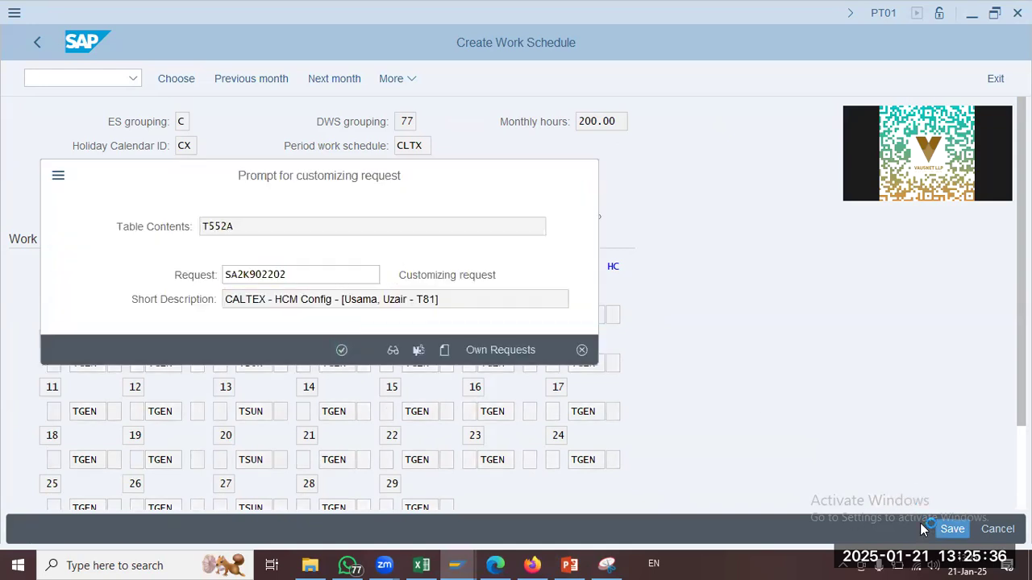
{"action": "left_click", "coordinate": [952, 529]}
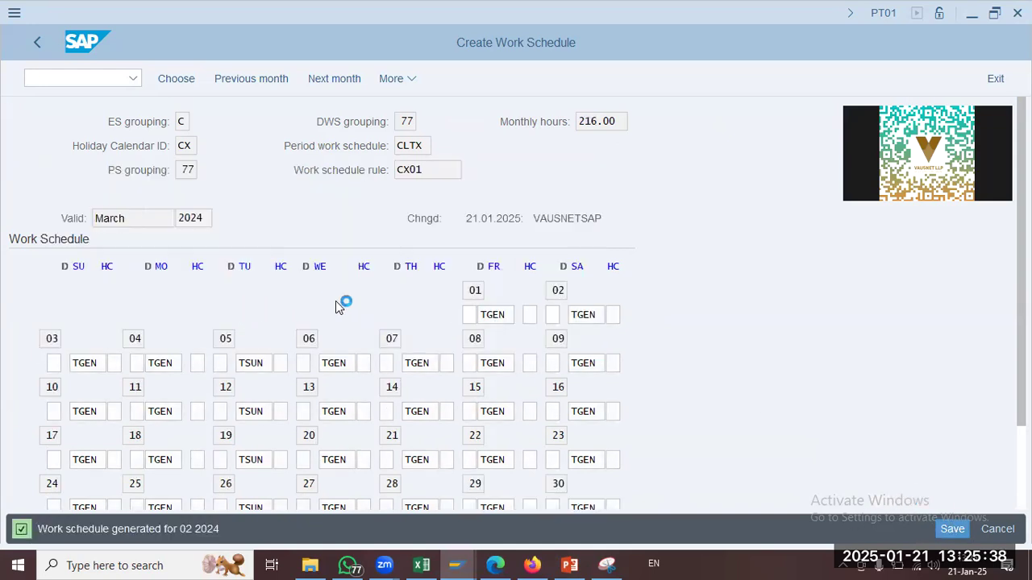
{"action": "left_click", "coordinate": [344, 348]}
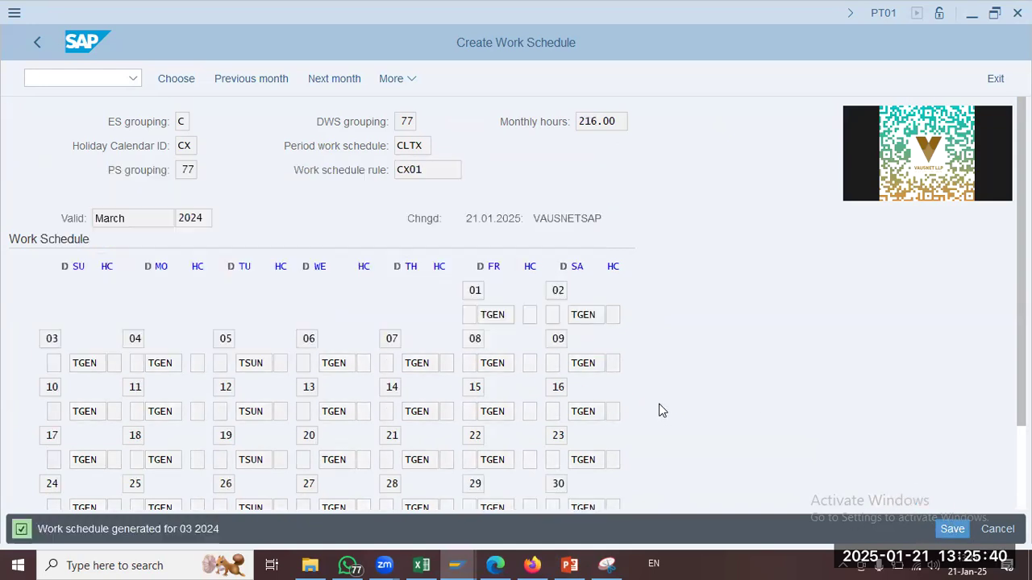
Save the April, May and June 2024 work schedules for rule CX01, accepting customizing request SA2K902202 each time
{"action": "left_click", "coordinate": [952, 530]}
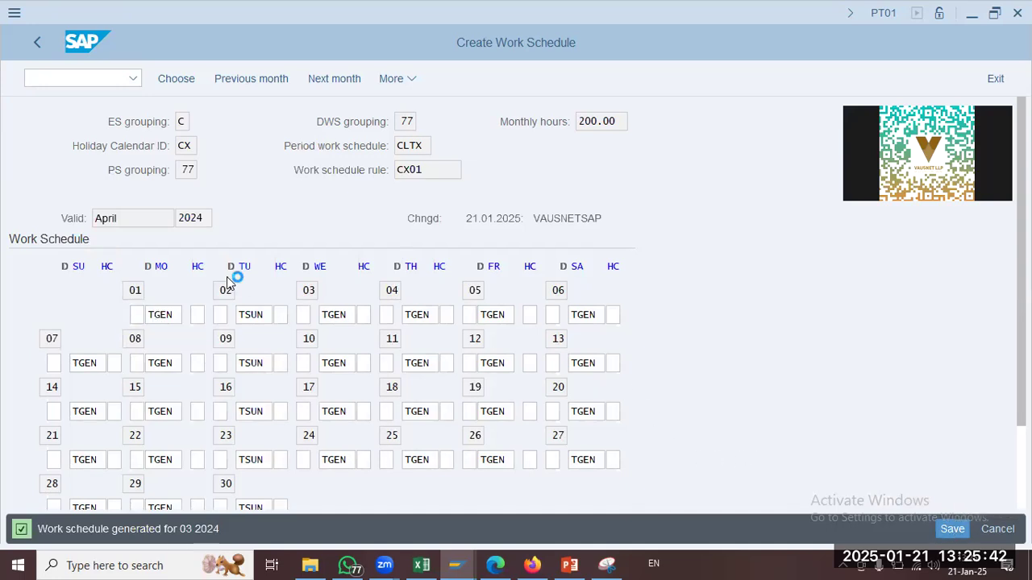
{"action": "left_click", "coordinate": [341, 351]}
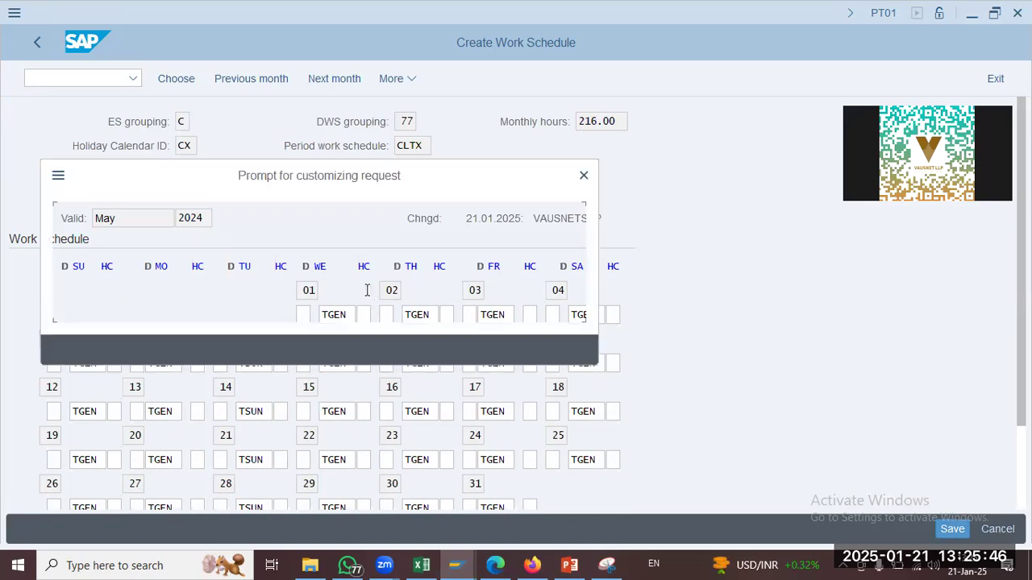
{"action": "left_click", "coordinate": [347, 352]}
{"action": "left_click", "coordinate": [952, 529]}
{"action": "left_click", "coordinate": [342, 350]}
Save the CX01 work schedules for July through October 2024, accepting customizing request SA2K902202 for each month
{"action": "left_click", "coordinate": [952, 528]}
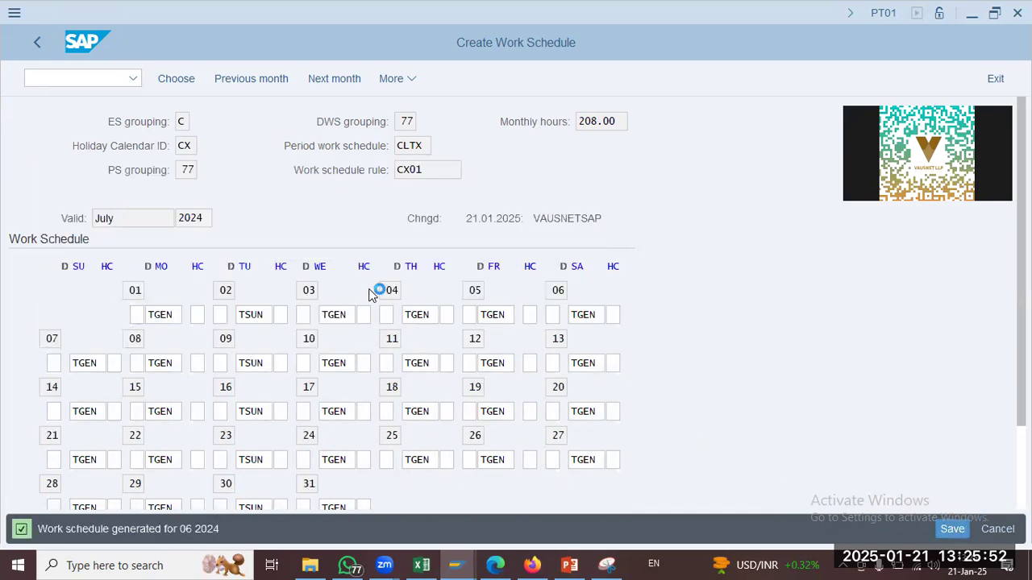
{"action": "left_click", "coordinate": [343, 350]}
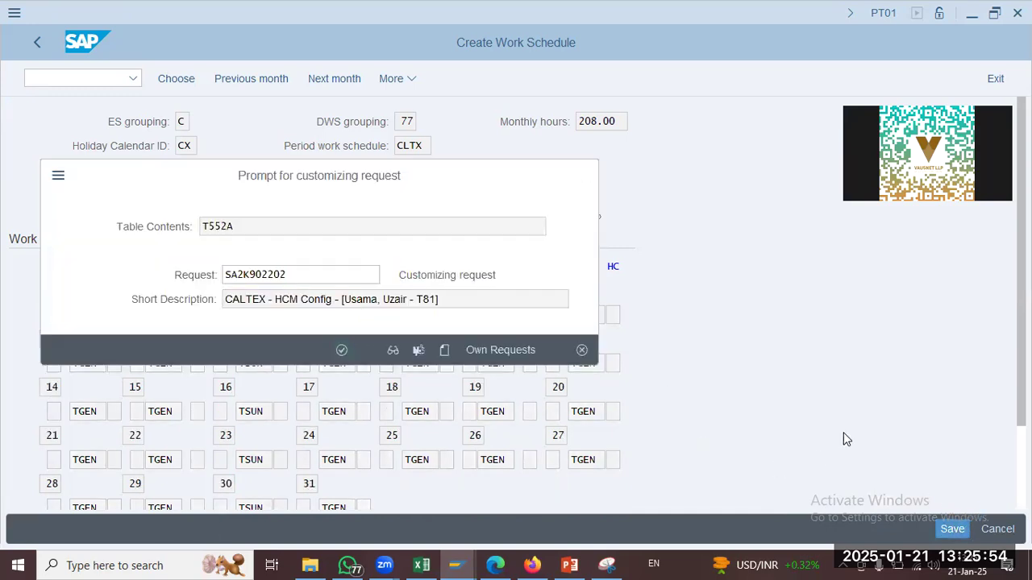
{"action": "left_click", "coordinate": [952, 529]}
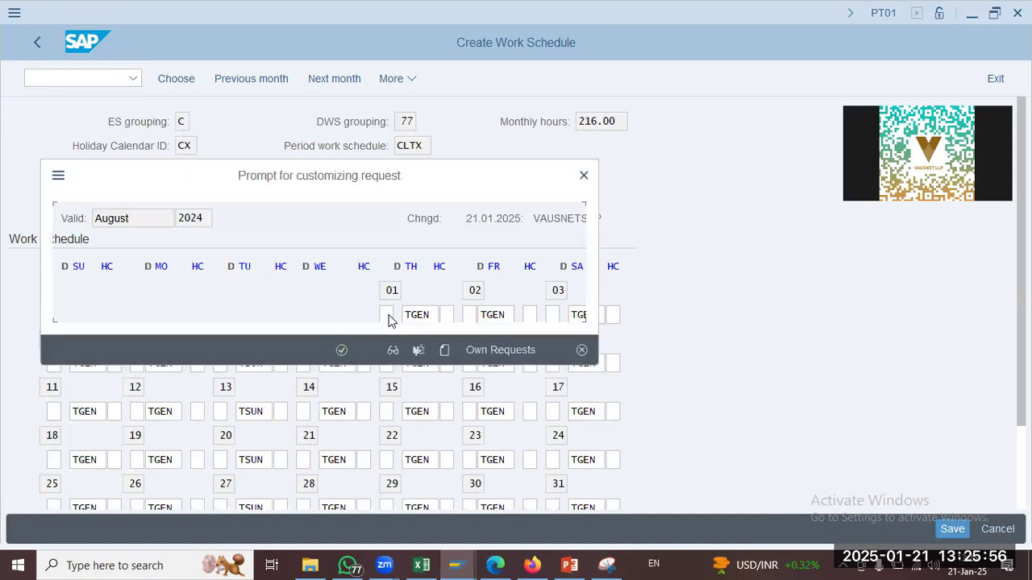
{"action": "left_click", "coordinate": [342, 351]}
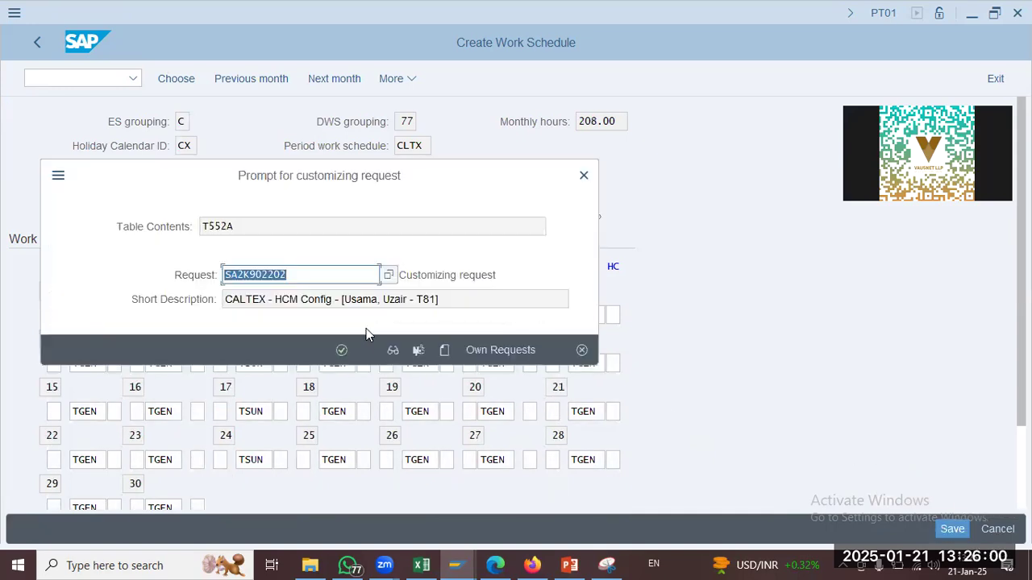
{"action": "left_click", "coordinate": [343, 352]}
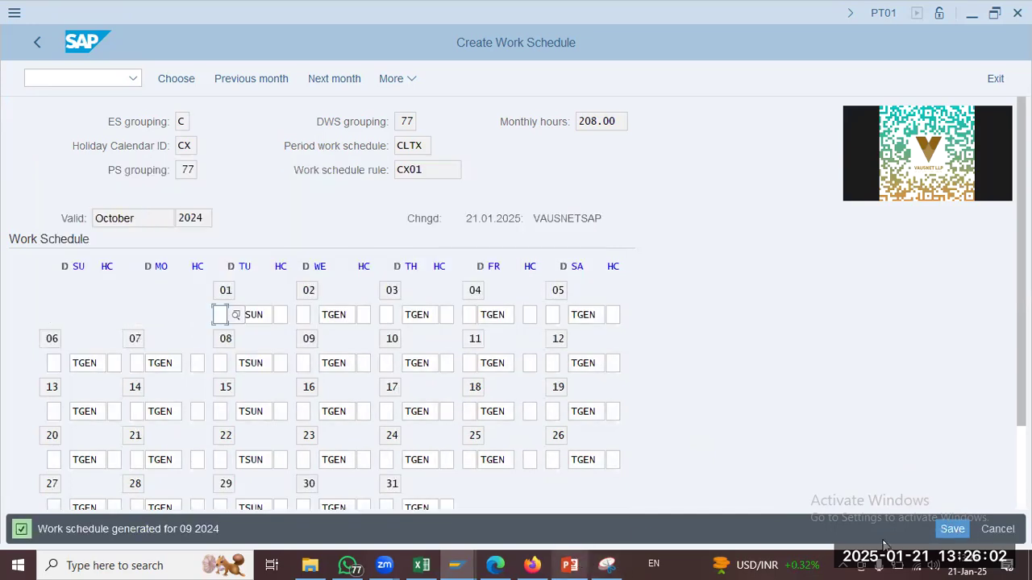
{"action": "left_click", "coordinate": [951, 529]}
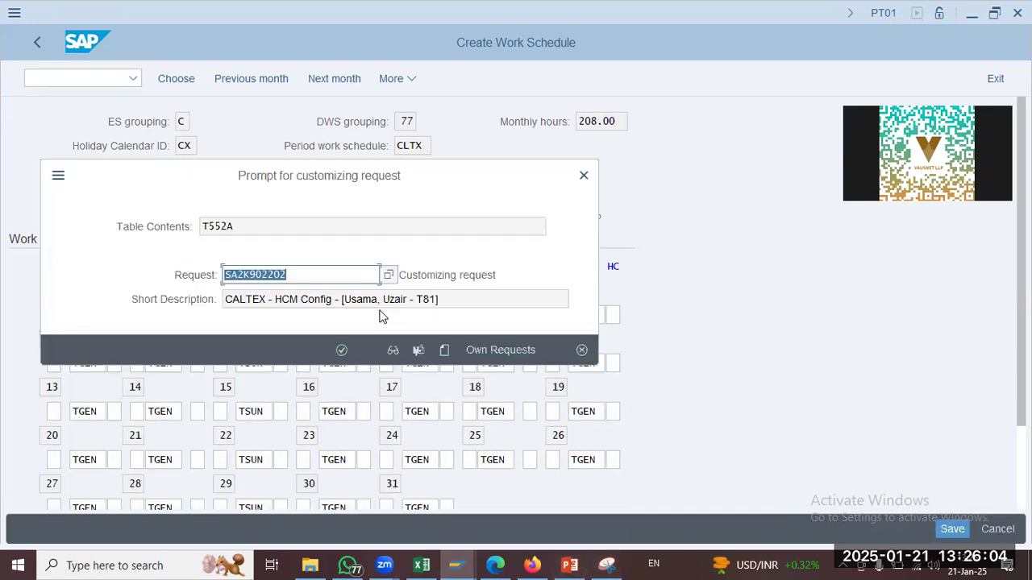
{"action": "left_click", "coordinate": [343, 351]}
Switch to the PowerPoint lecture and go to slide 15 on setting the default value for the work schedule
{"action": "left_click", "coordinate": [571, 564]}
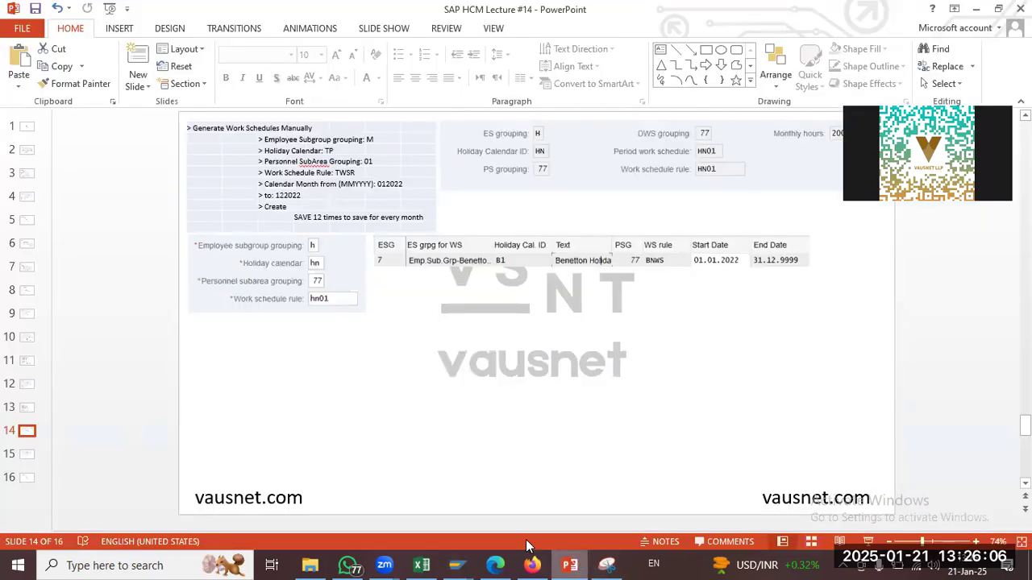
{"action": "key", "text": "Down"}
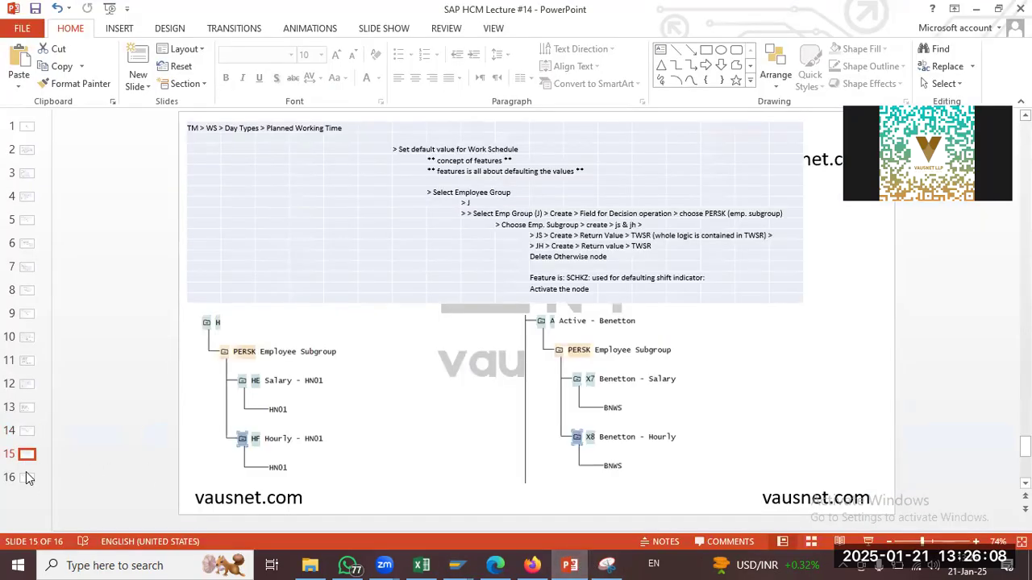